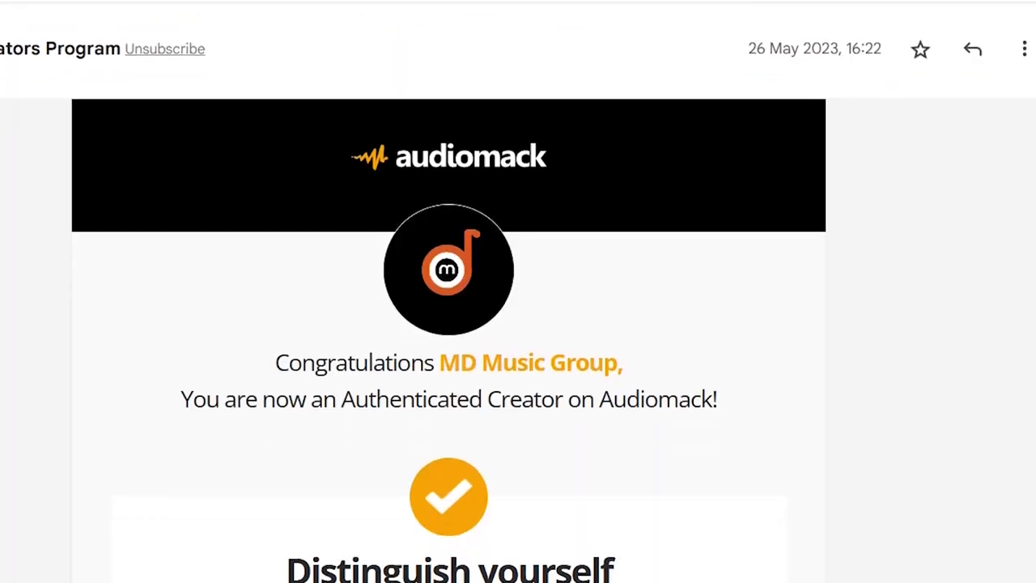
- Scroll the Audiomack Authenticated Creator email to show its perks, like notifying fans and trending-chart submissions
{"action": "scroll", "coordinate": [449, 324], "scroll_direction": "down", "scroll_amount": 3}
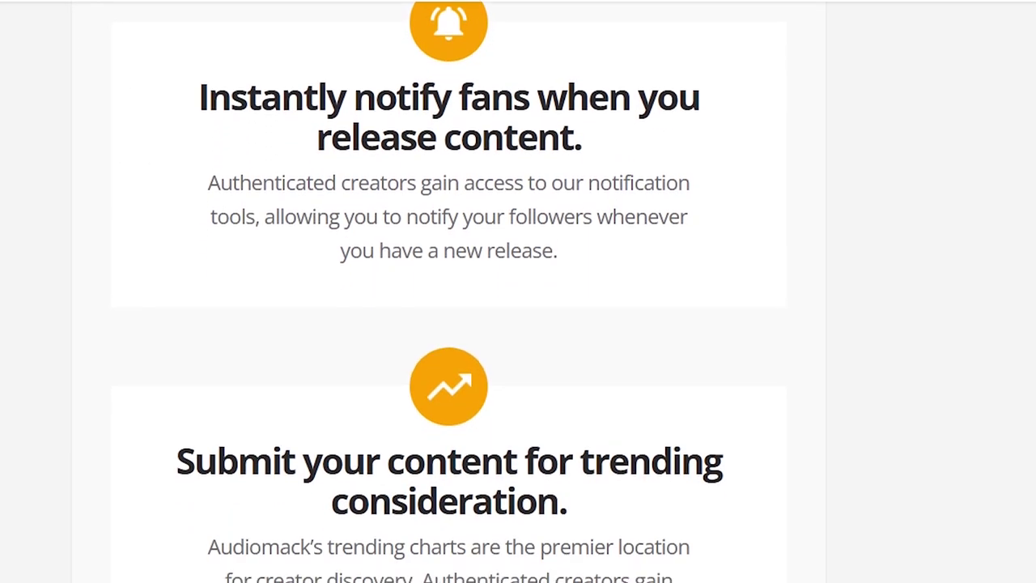
{"action": "scroll", "coordinate": [448, 324], "scroll_direction": "down", "scroll_amount": 1}
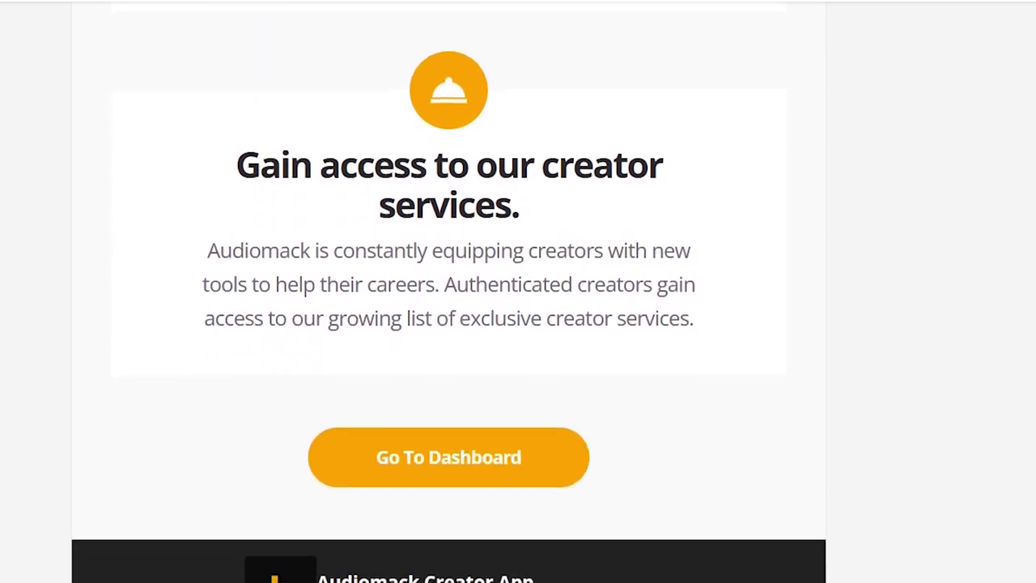
{"action": "scroll", "coordinate": [449, 324], "scroll_direction": "down", "scroll_amount": 3}
{"action": "scroll", "coordinate": [448, 324], "scroll_direction": "up", "scroll_amount": 13}
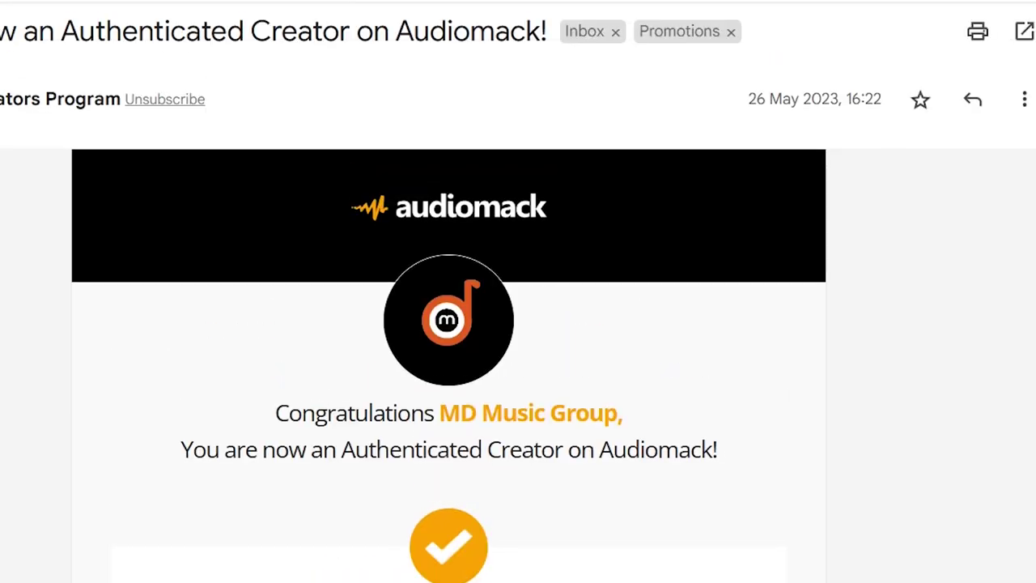
{"action": "scroll", "coordinate": [448, 324], "scroll_direction": "down", "scroll_amount": 4}
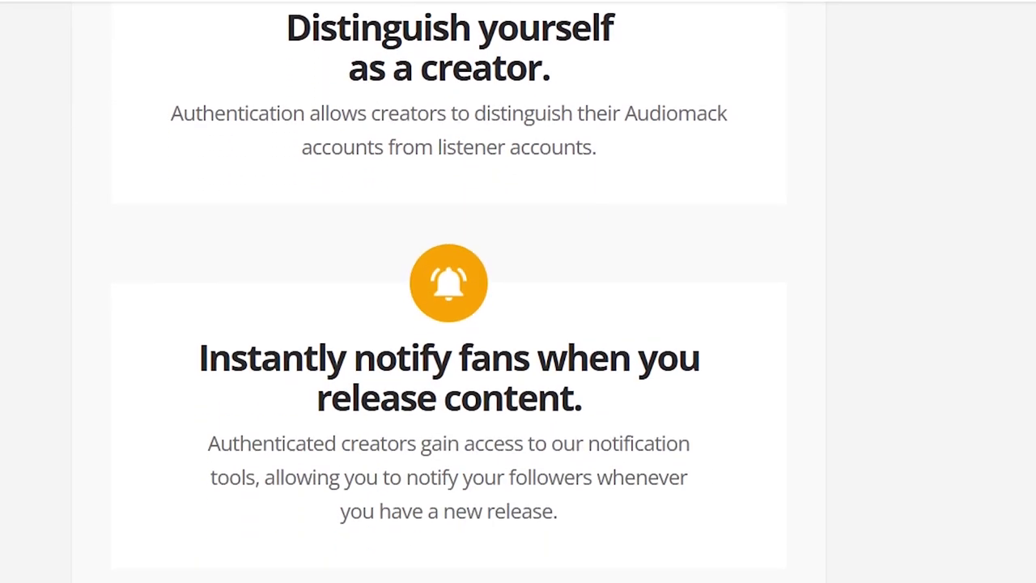
{"action": "scroll", "coordinate": [449, 324], "scroll_direction": "down", "scroll_amount": 5}
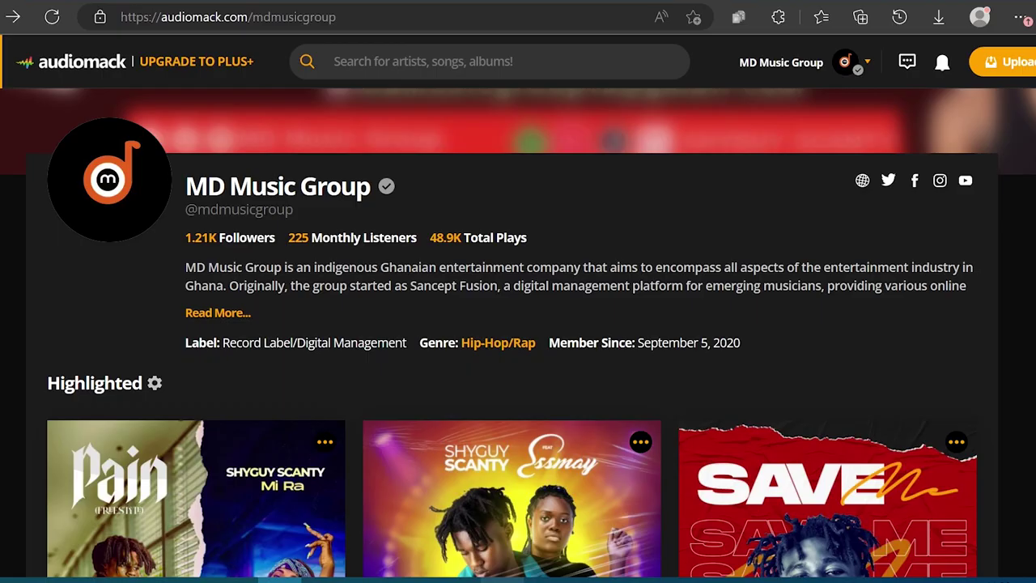
- Open Audiomack for Creators, apply for authentication and accept the agreement
{"action": "scroll", "coordinate": [518, 332], "scroll_direction": "down", "scroll_amount": 1}
{"action": "scroll", "coordinate": [518, 332], "scroll_direction": "up", "scroll_amount": 1}
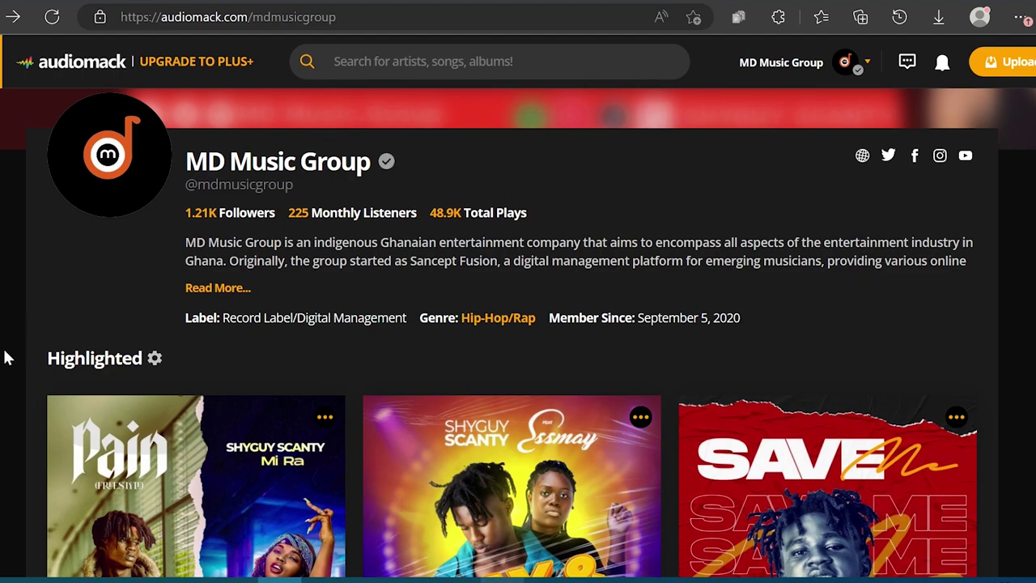
{"action": "scroll", "coordinate": [7, 358], "scroll_direction": "down", "scroll_amount": 8}
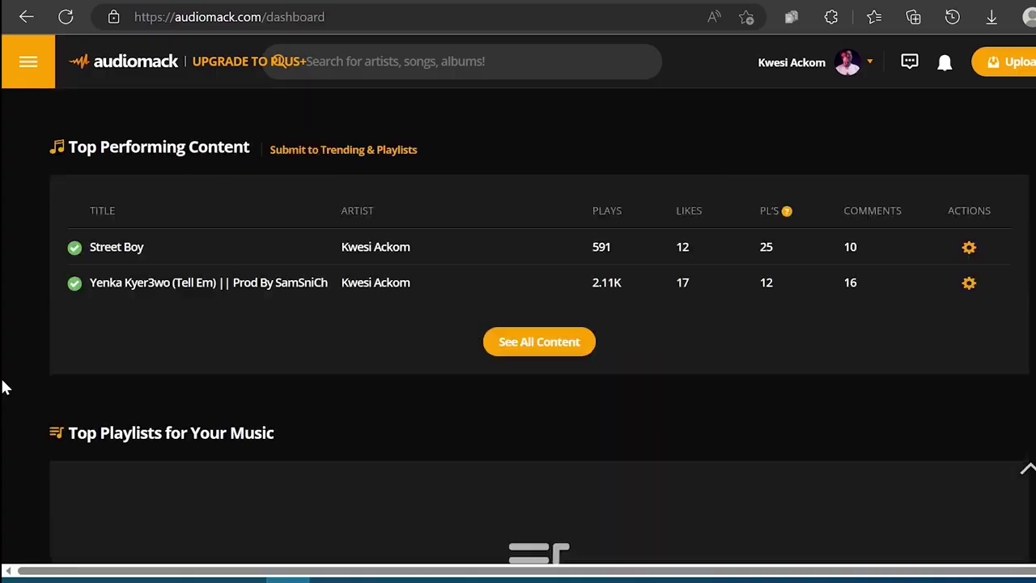
{"action": "scroll", "coordinate": [5, 388], "scroll_direction": "up", "scroll_amount": 5}
{"action": "left_click", "coordinate": [919, 156]}
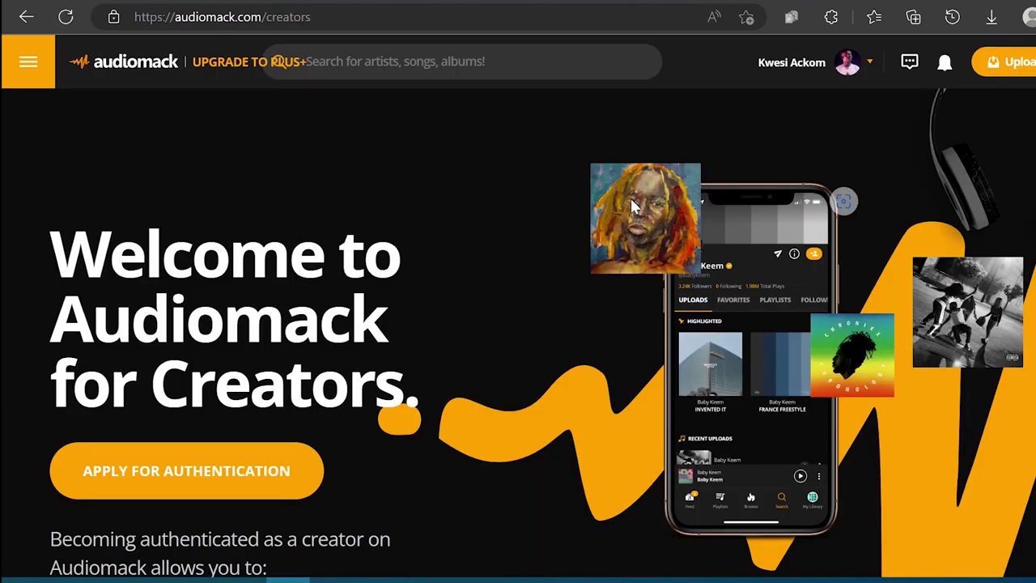
{"action": "left_click", "coordinate": [185, 481]}
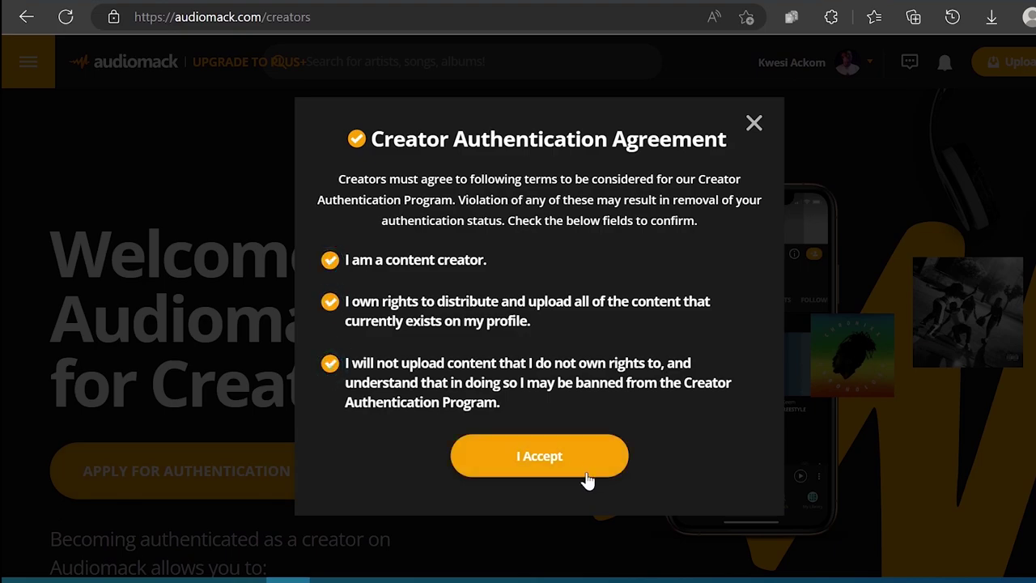
{"action": "left_click", "coordinate": [592, 478]}
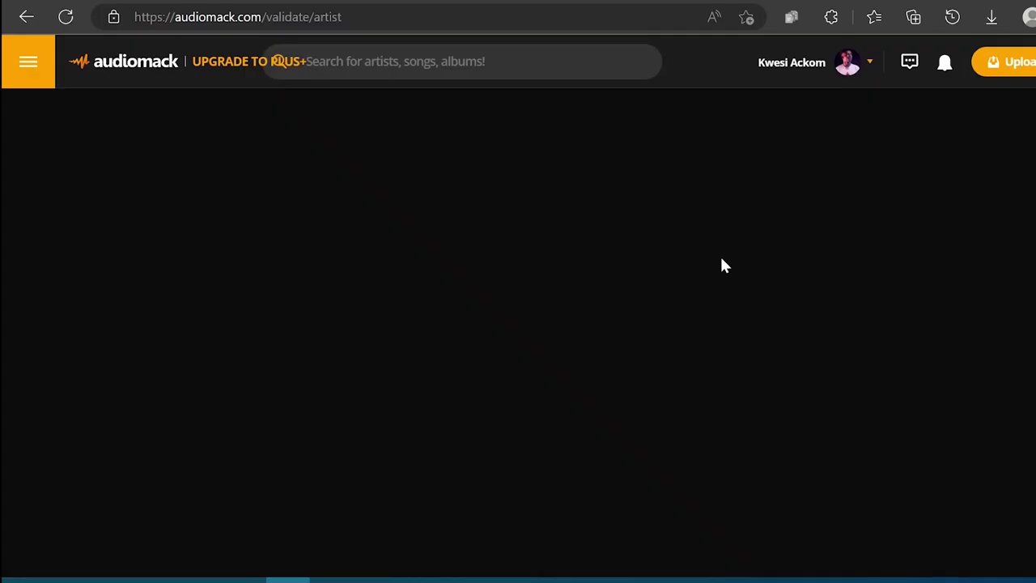
- Get past Verify Your Email to reach the Complete Profile step
{"action": "scroll", "coordinate": [719, 254], "scroll_direction": "down", "scroll_amount": 1}
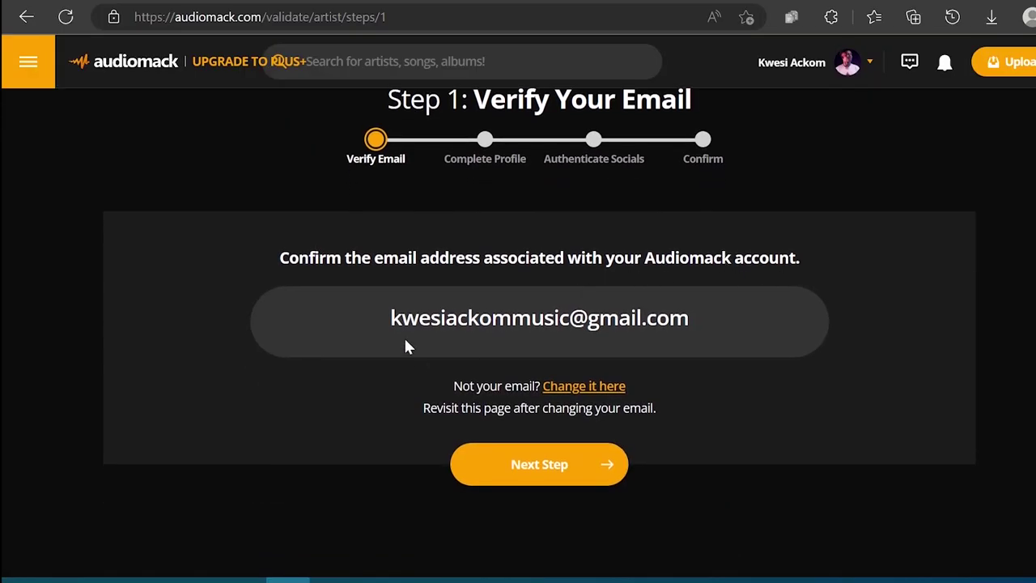
{"action": "left_click", "coordinate": [576, 468]}
{"action": "scroll", "coordinate": [568, 465], "scroll_direction": "down", "scroll_amount": 7}
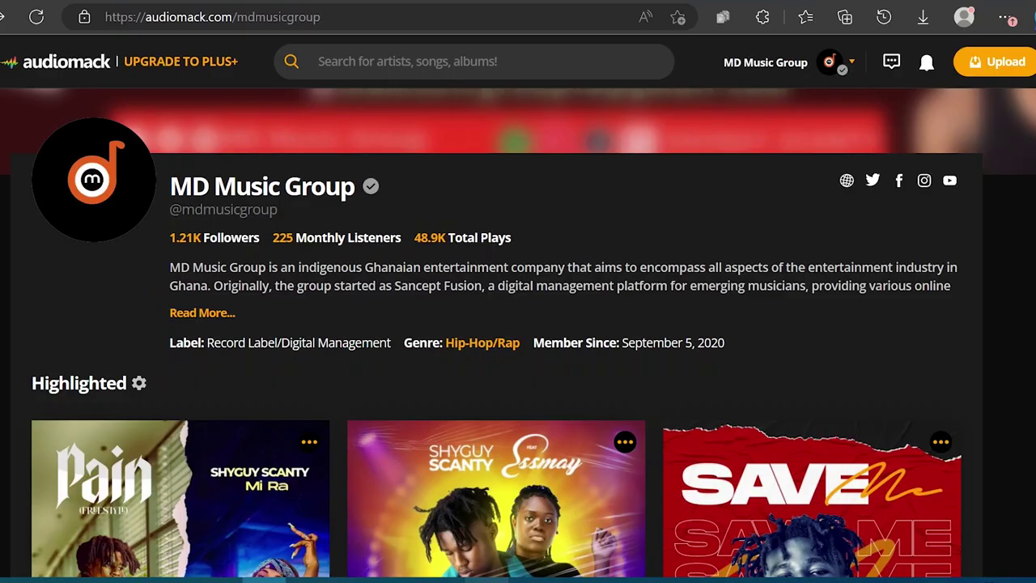
{"action": "scroll", "coordinate": [519, 332], "scroll_direction": "down", "scroll_amount": 1}
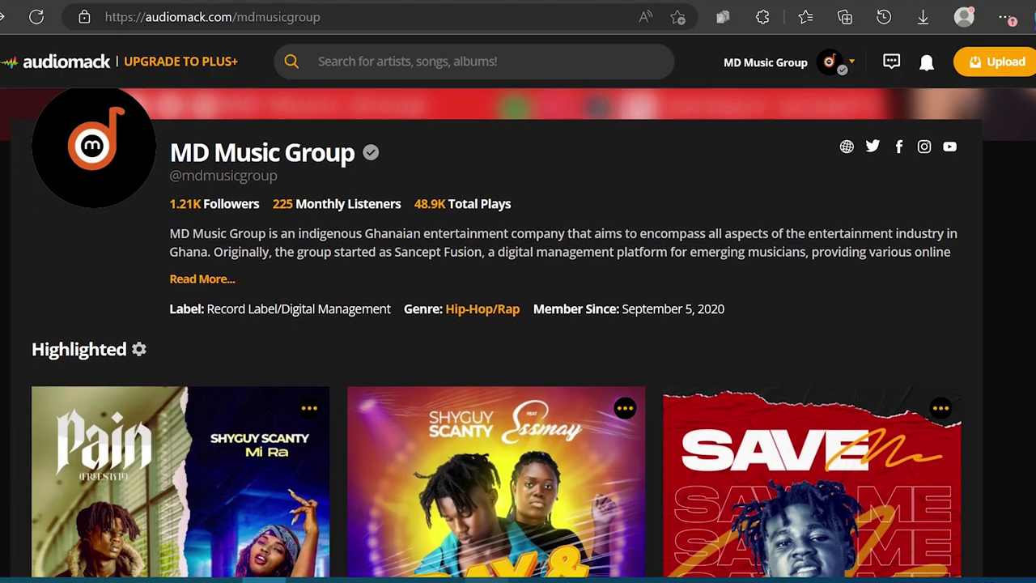
{"action": "scroll", "coordinate": [518, 332], "scroll_direction": "up", "scroll_amount": 1}
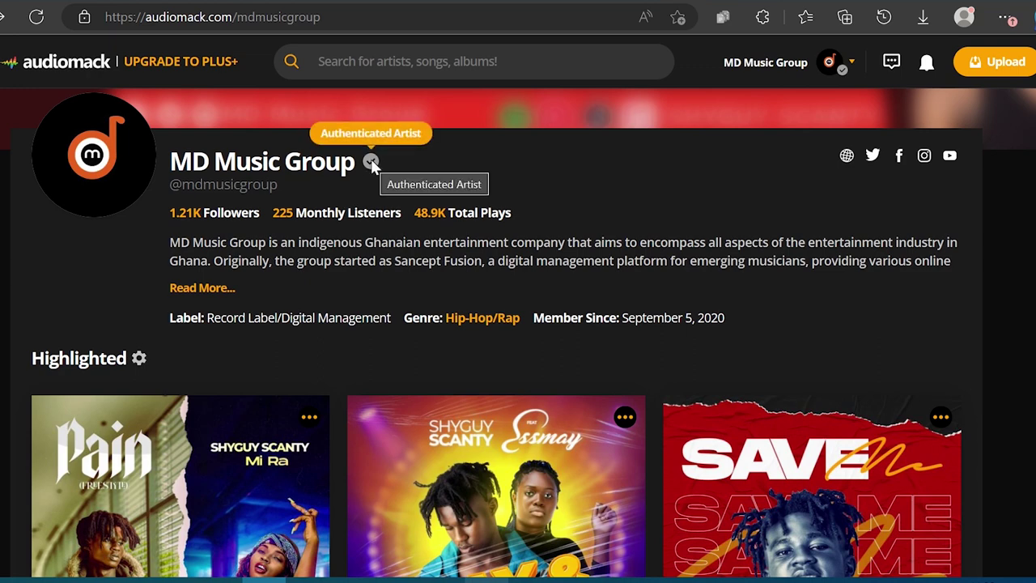
{"action": "scroll", "coordinate": [518, 332], "scroll_direction": "down", "scroll_amount": 4}
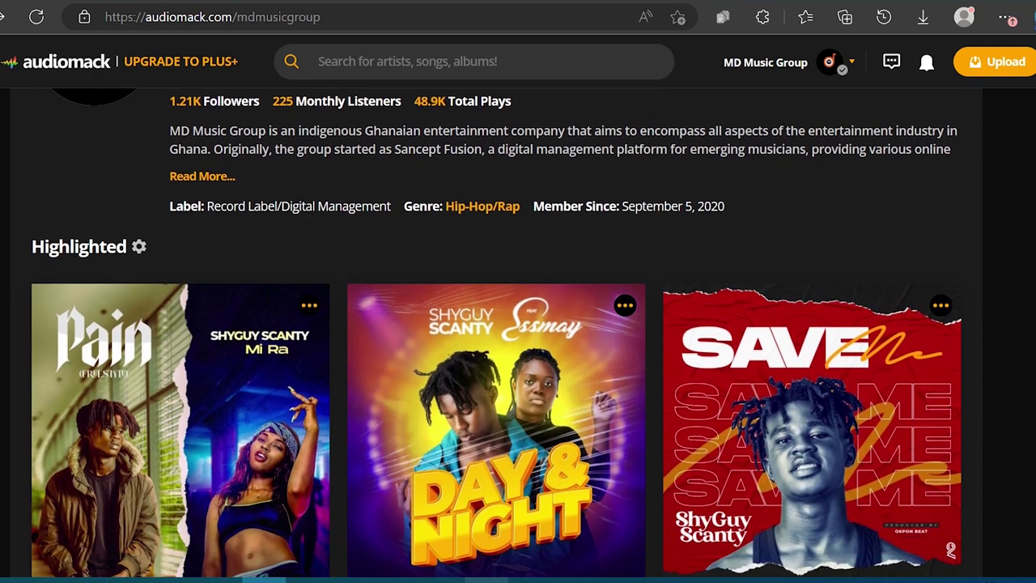
{"action": "scroll", "coordinate": [518, 332], "scroll_direction": "down", "scroll_amount": 4}
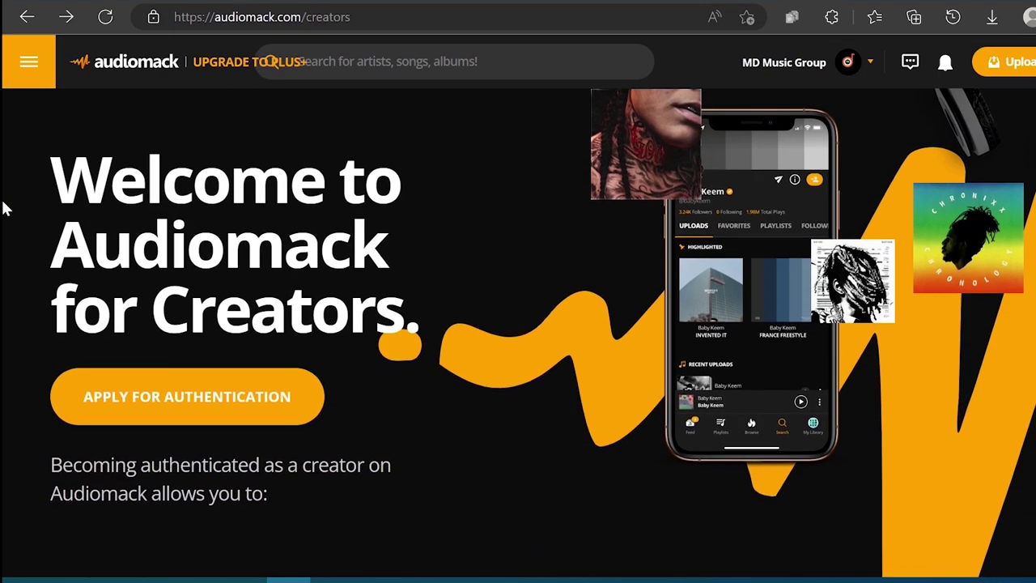
- Apply for authentication, tick the content-creator, content-rights and no-unlicensed-uploads terms, then accept
{"action": "scroll", "coordinate": [4, 208], "scroll_direction": "down", "scroll_amount": 5}
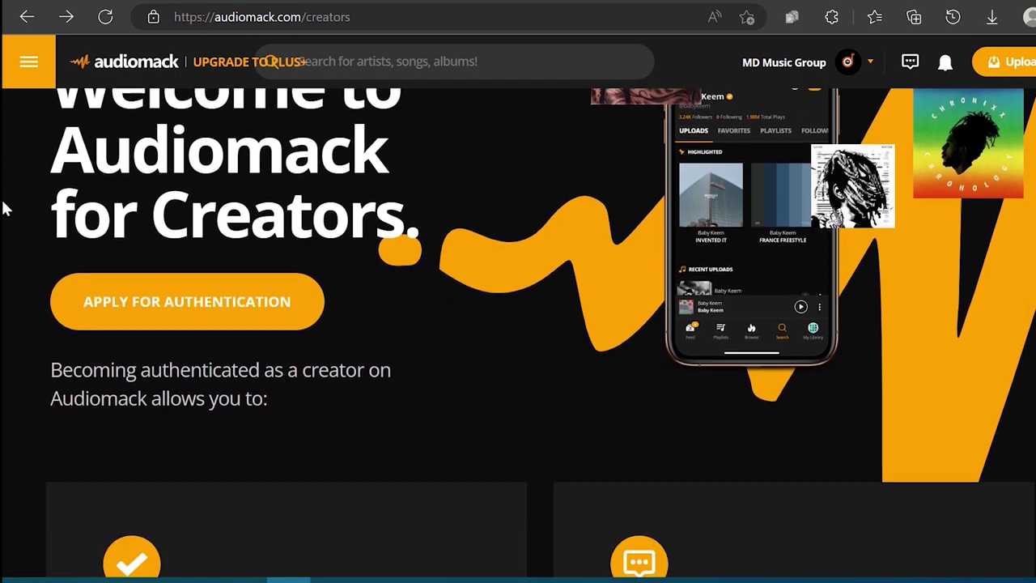
{"action": "scroll", "coordinate": [4, 208], "scroll_direction": "down", "scroll_amount": 6}
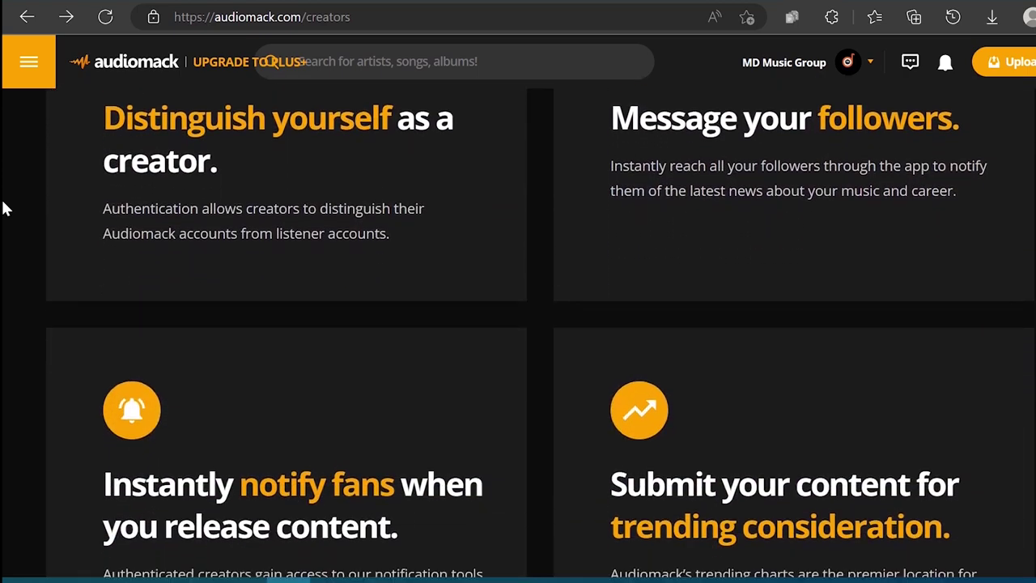
{"action": "scroll", "coordinate": [4, 209], "scroll_direction": "down", "scroll_amount": 7}
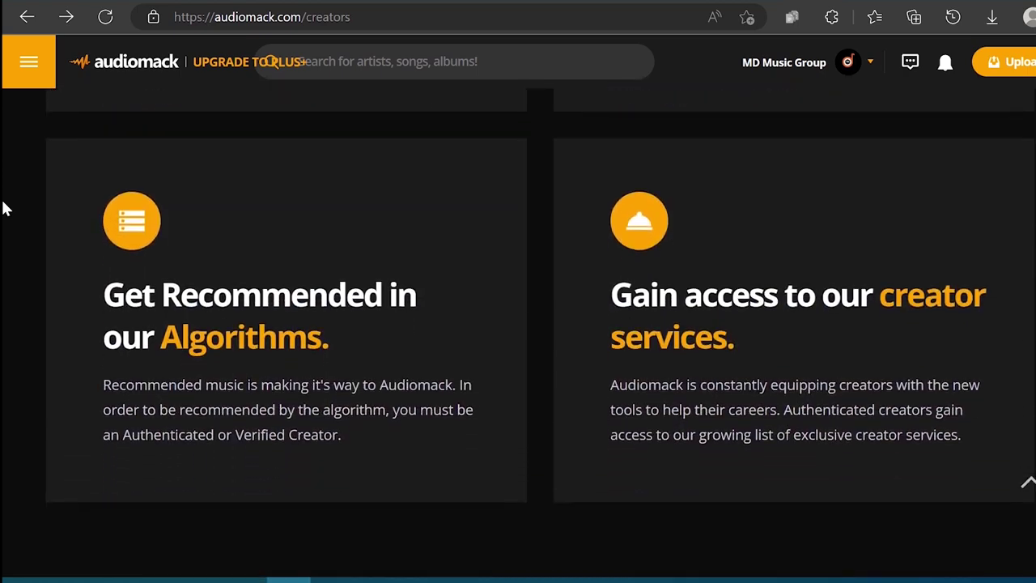
{"action": "scroll", "coordinate": [4, 204], "scroll_direction": "down", "scroll_amount": 3}
{"action": "scroll", "coordinate": [507, 366], "scroll_direction": "up", "scroll_amount": 1}
{"action": "left_click", "coordinate": [507, 366]}
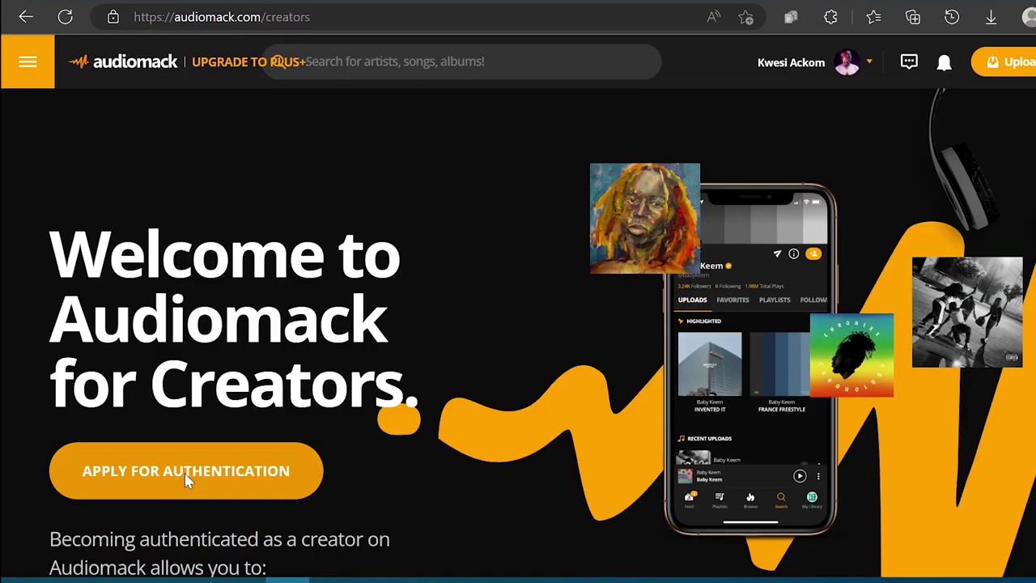
{"action": "left_click", "coordinate": [252, 479]}
{"action": "left_click", "coordinate": [329, 261]}
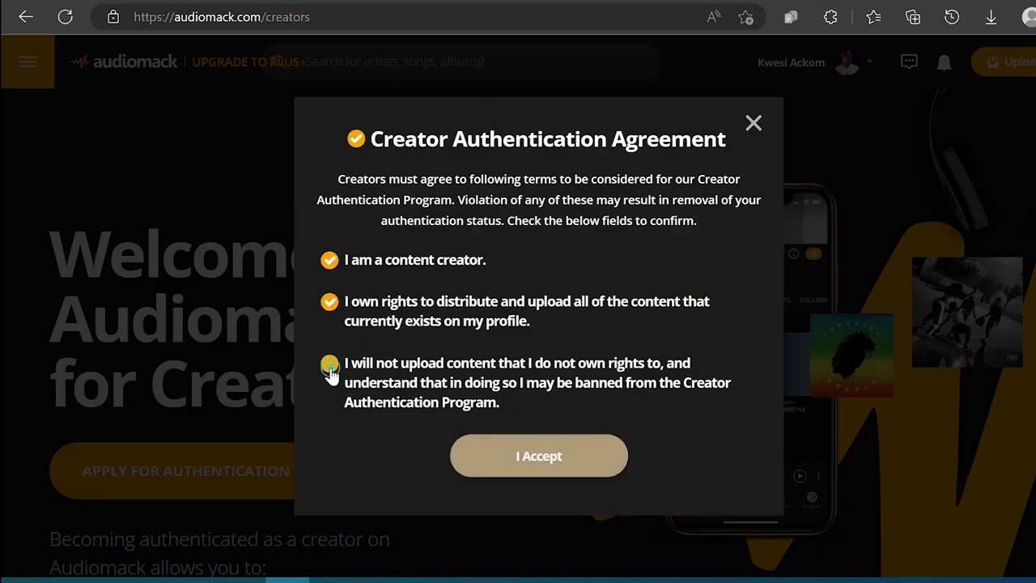
{"action": "left_click", "coordinate": [329, 364]}
{"action": "left_click", "coordinate": [539, 456]}
- Continue past email verification and save the profile with hometown Accra
{"action": "scroll", "coordinate": [720, 254], "scroll_direction": "down", "scroll_amount": 1}
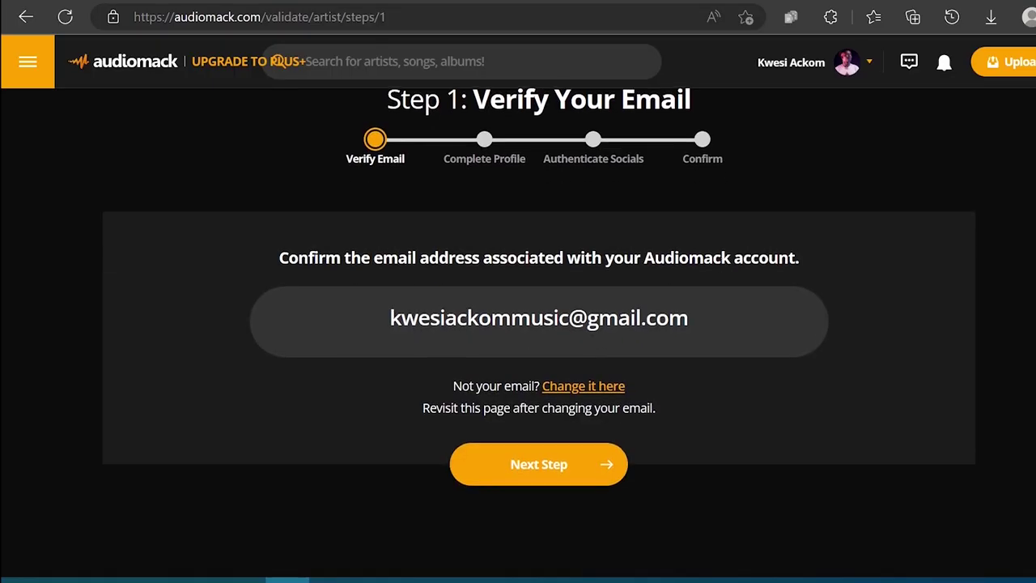
{"action": "left_click", "coordinate": [538, 464]}
{"action": "scroll", "coordinate": [567, 470], "scroll_direction": "down", "scroll_amount": 6}
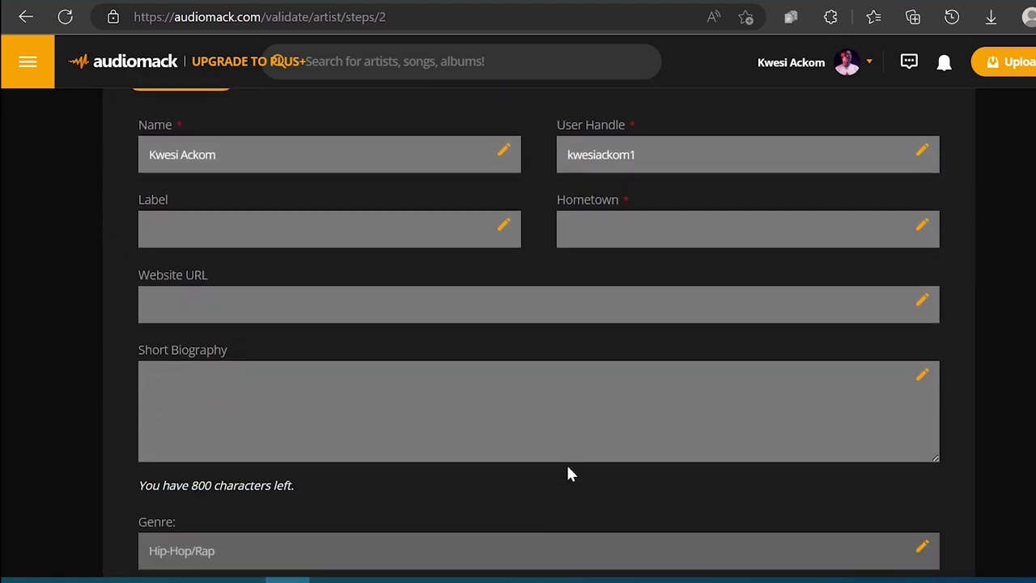
{"action": "scroll", "coordinate": [430, 404], "scroll_direction": "up", "scroll_amount": 4}
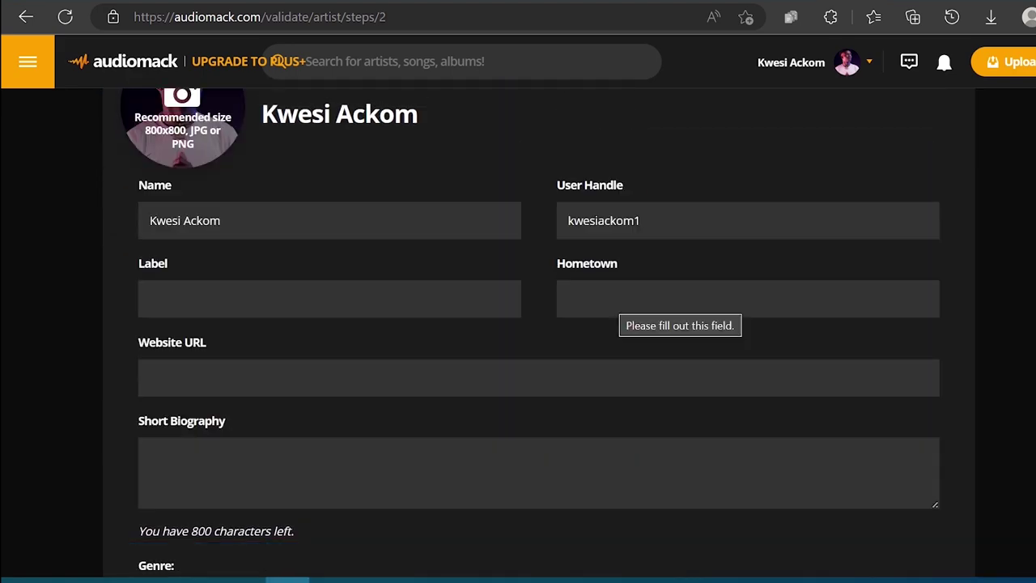
{"action": "left_click", "coordinate": [615, 299]}
{"action": "type", "text": "G"}
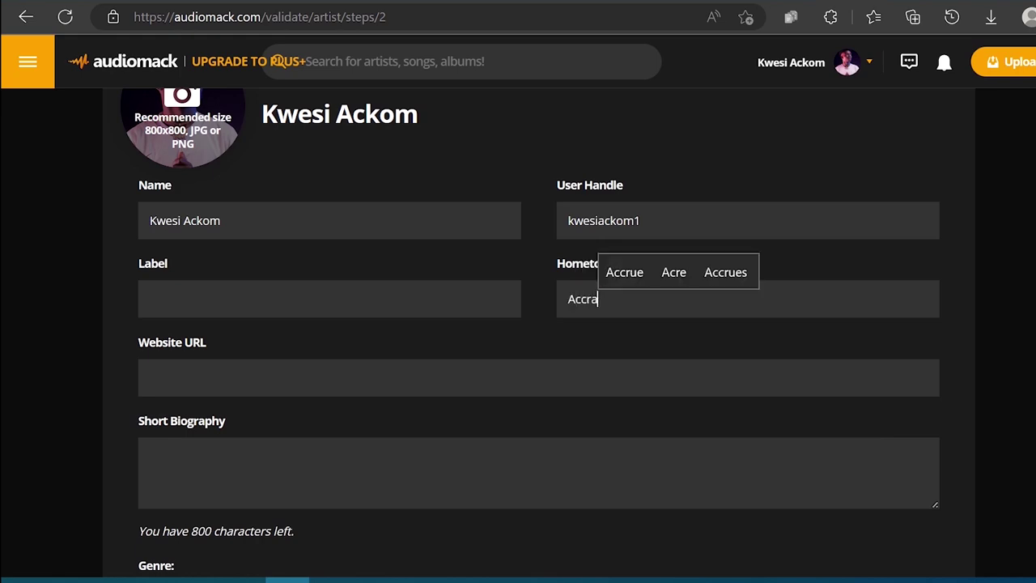
{"action": "scroll", "coordinate": [600, 338], "scroll_direction": "down", "scroll_amount": 4}
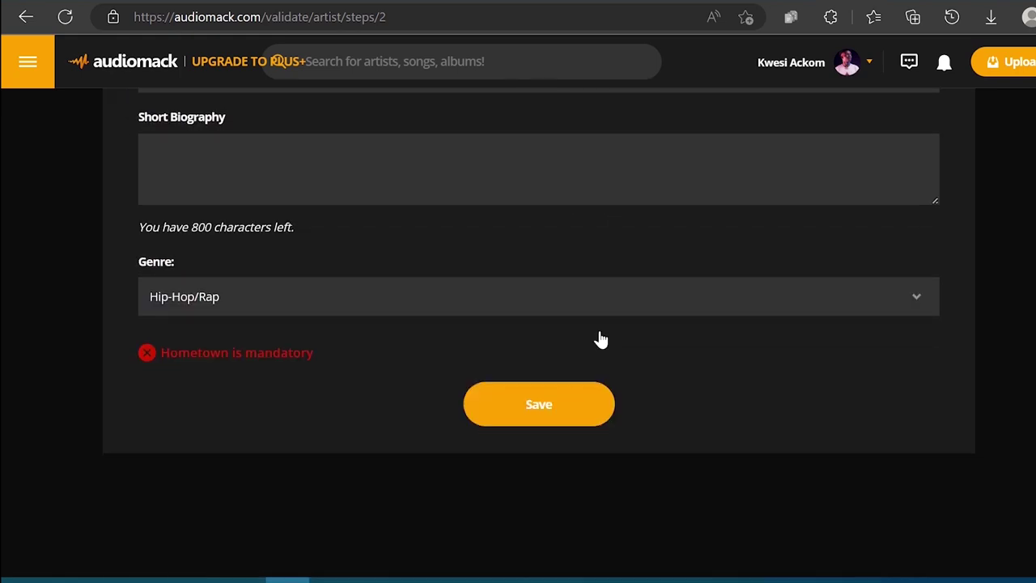
{"action": "left_click", "coordinate": [502, 417]}
- Move on to the Authenticate Socials step and begin linking the Instagram account
{"action": "scroll", "coordinate": [502, 429], "scroll_direction": "down", "scroll_amount": 1}
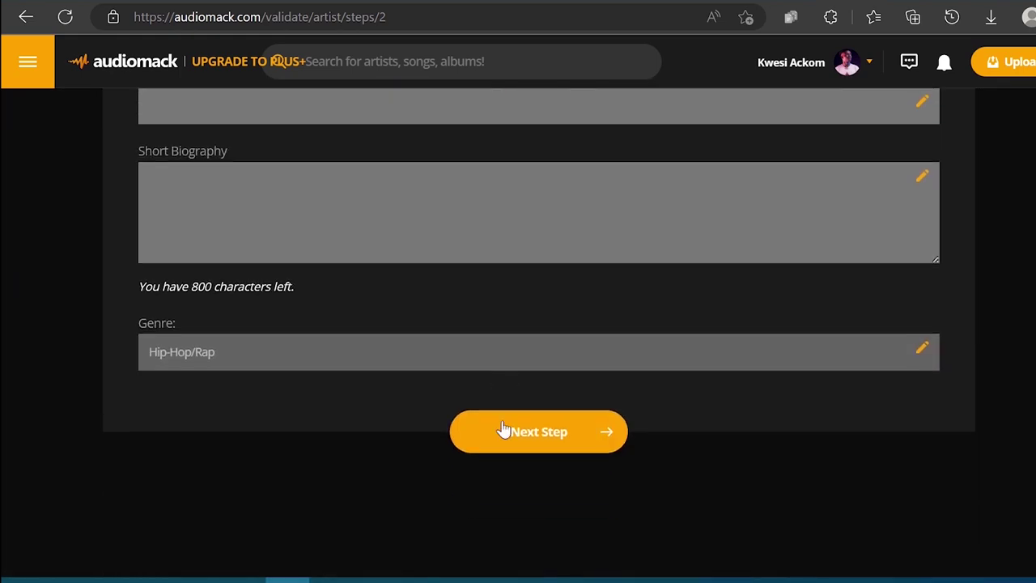
{"action": "left_click", "coordinate": [502, 430]}
{"action": "scroll", "coordinate": [504, 429], "scroll_direction": "down", "scroll_amount": 2}
{"action": "scroll", "coordinate": [504, 429], "scroll_direction": "up", "scroll_amount": 1}
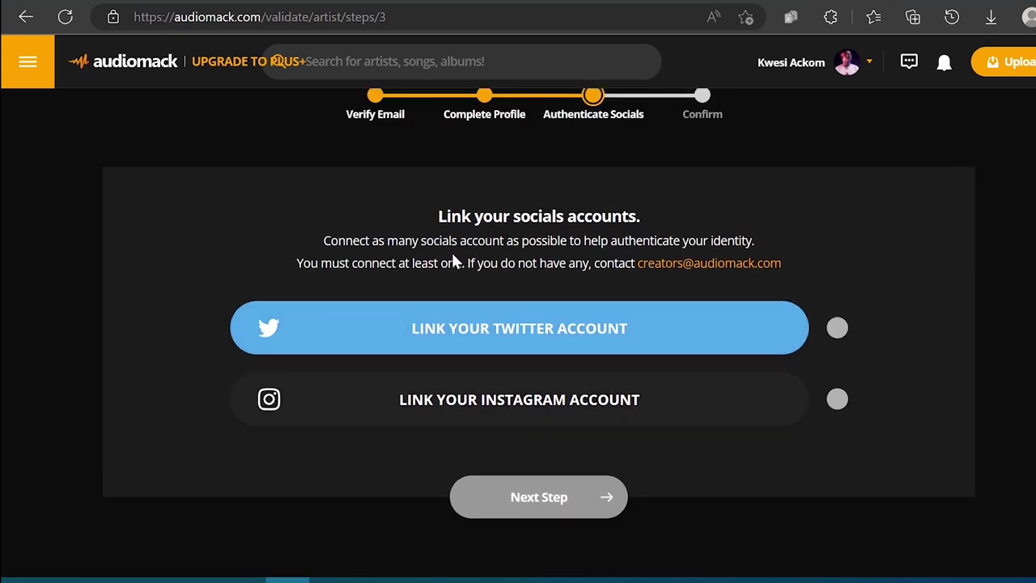
{"action": "left_click", "coordinate": [511, 405]}
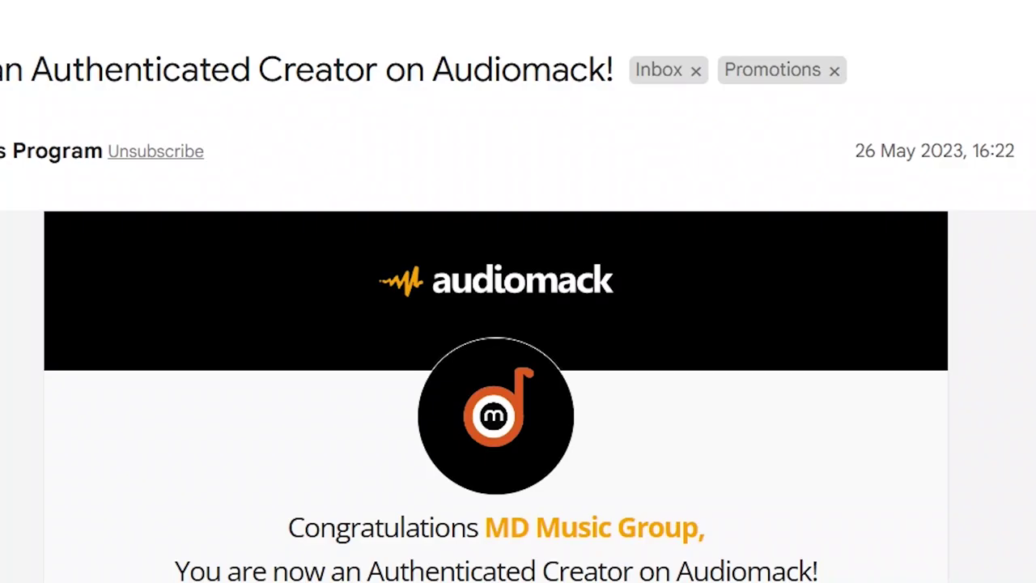
{"action": "scroll", "coordinate": [519, 324], "scroll_direction": "down", "scroll_amount": 5}
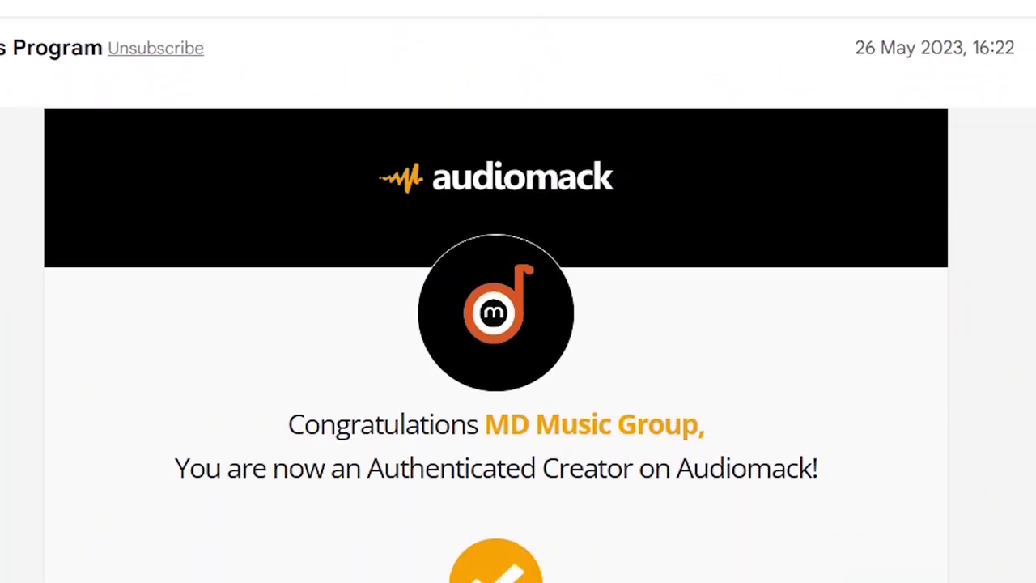
{"action": "scroll", "coordinate": [518, 324], "scroll_direction": "down", "scroll_amount": 7}
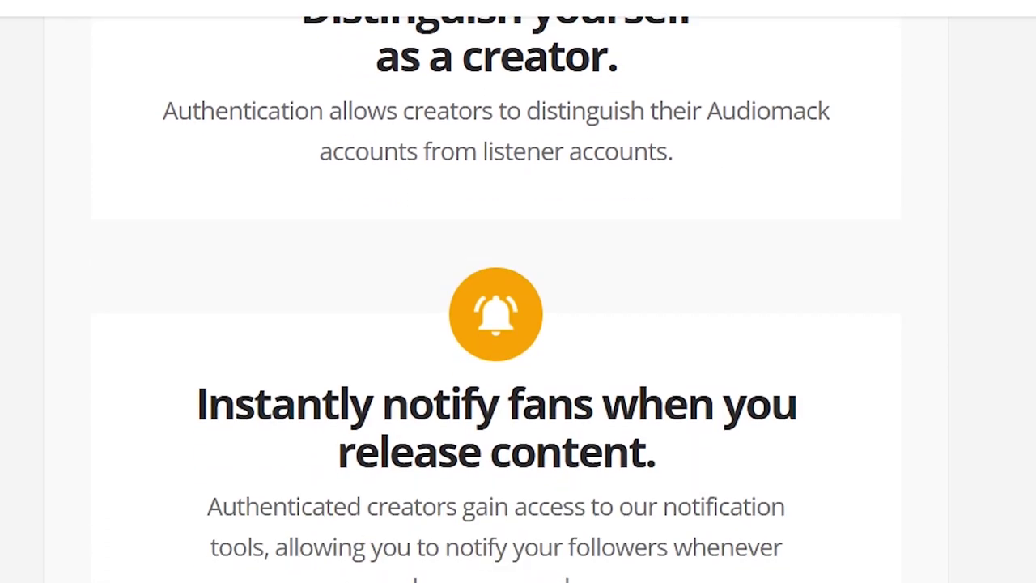
{"action": "scroll", "coordinate": [518, 324], "scroll_direction": "down", "scroll_amount": 8}
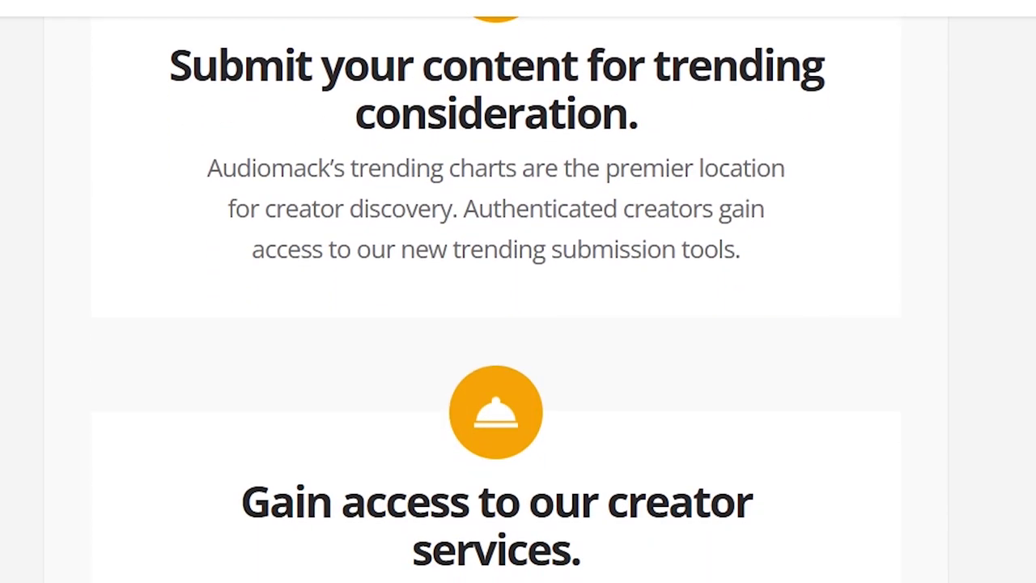
{"action": "scroll", "coordinate": [518, 324], "scroll_direction": "down", "scroll_amount": 2}
{"action": "scroll", "coordinate": [518, 324], "scroll_direction": "up", "scroll_amount": 3}
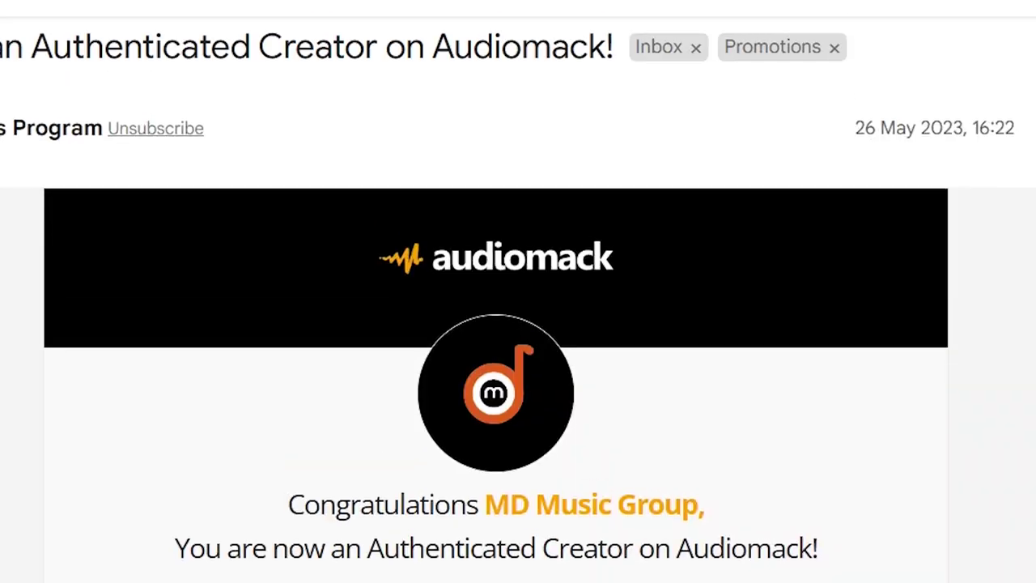
{"action": "scroll", "coordinate": [519, 324], "scroll_direction": "down", "scroll_amount": 1}
{"action": "scroll", "coordinate": [518, 323], "scroll_direction": "down", "scroll_amount": 10}
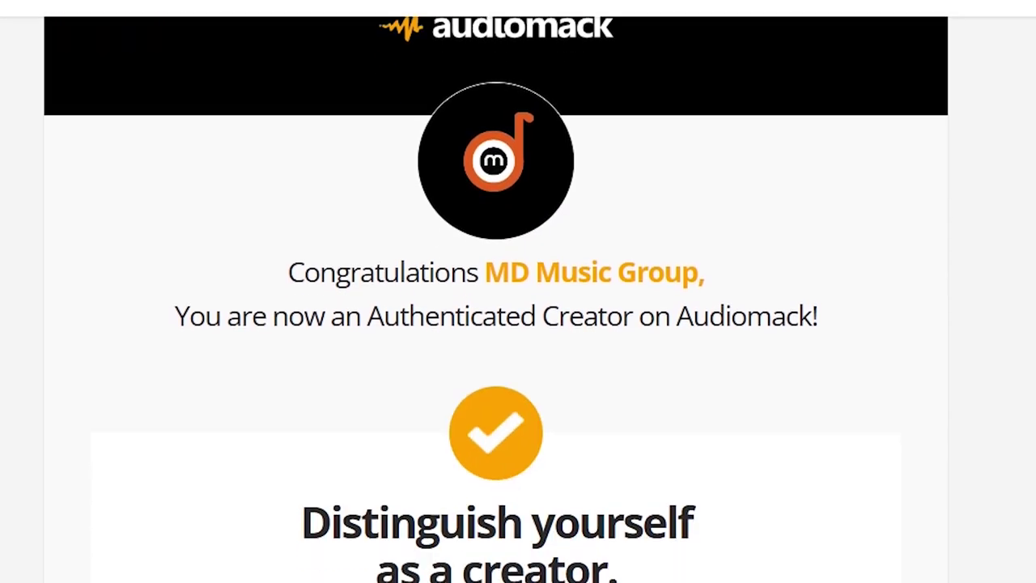
{"action": "scroll", "coordinate": [519, 324], "scroll_direction": "down", "scroll_amount": 7}
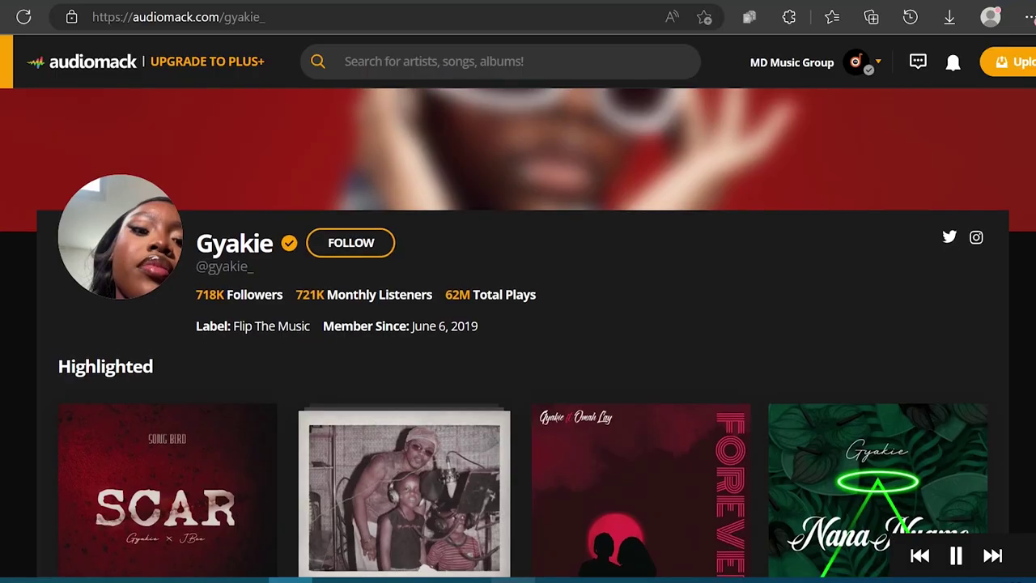
- Browse the MD Music Group profile's Highlighted releases (Pain (Freestyle), Day & Night, Save Me) and Latest Tracks
{"action": "scroll", "coordinate": [518, 333], "scroll_direction": "down", "scroll_amount": 3}
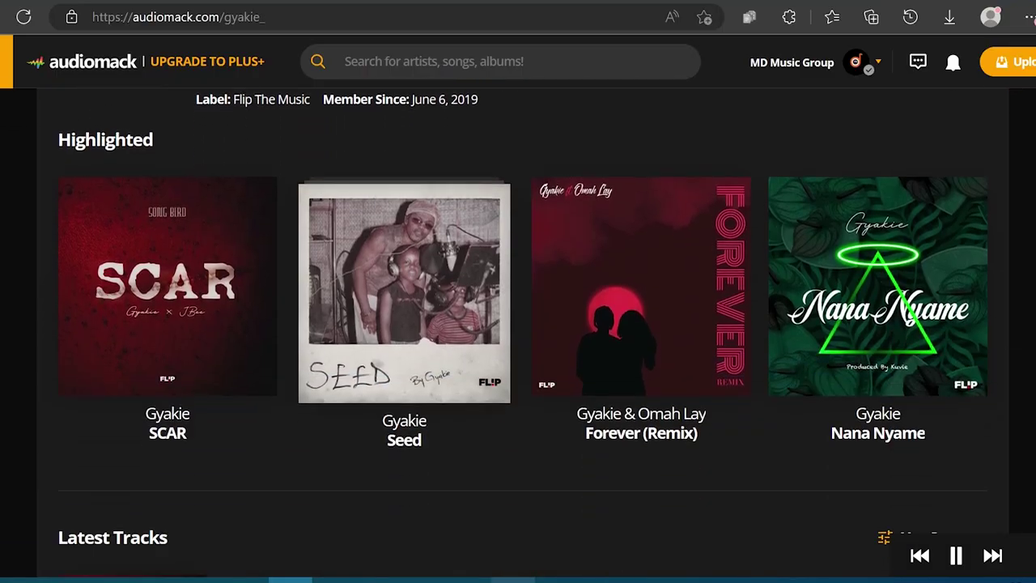
{"action": "scroll", "coordinate": [519, 333], "scroll_direction": "up", "scroll_amount": 2}
{"action": "scroll", "coordinate": [519, 333], "scroll_direction": "down", "scroll_amount": 15}
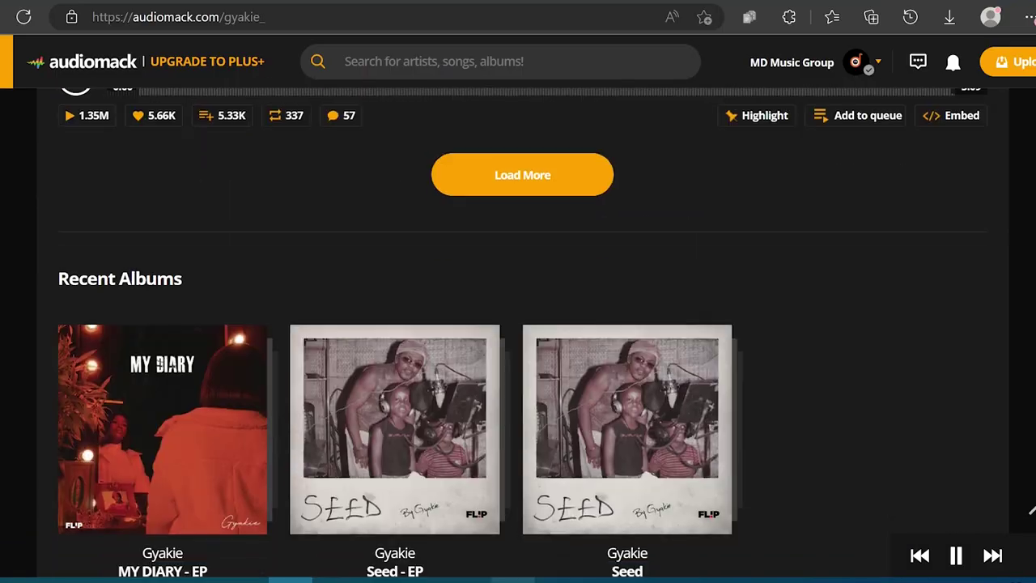
{"action": "scroll", "coordinate": [521, 332], "scroll_direction": "down", "scroll_amount": 8}
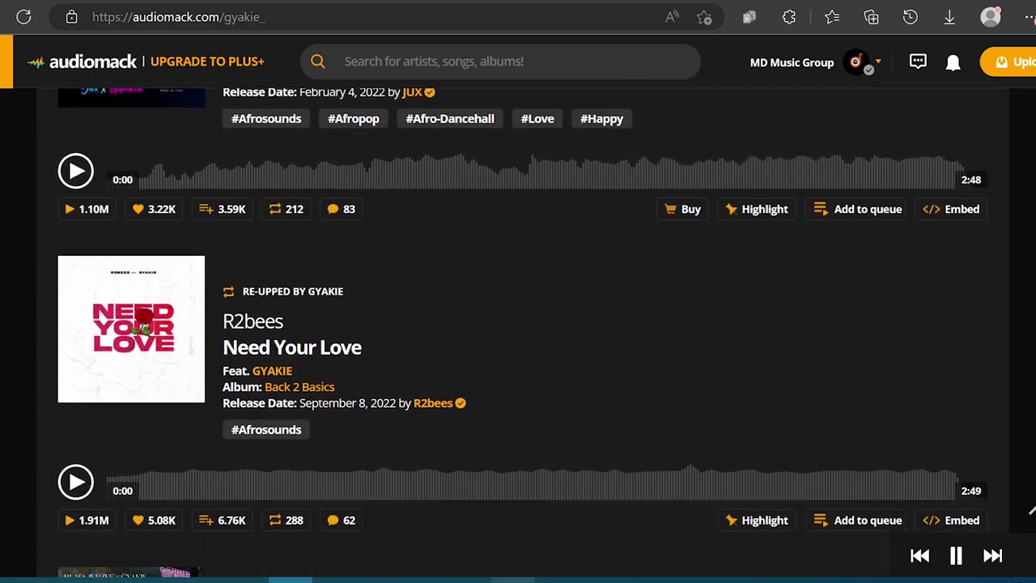
{"action": "scroll", "coordinate": [519, 333], "scroll_direction": "down", "scroll_amount": 10}
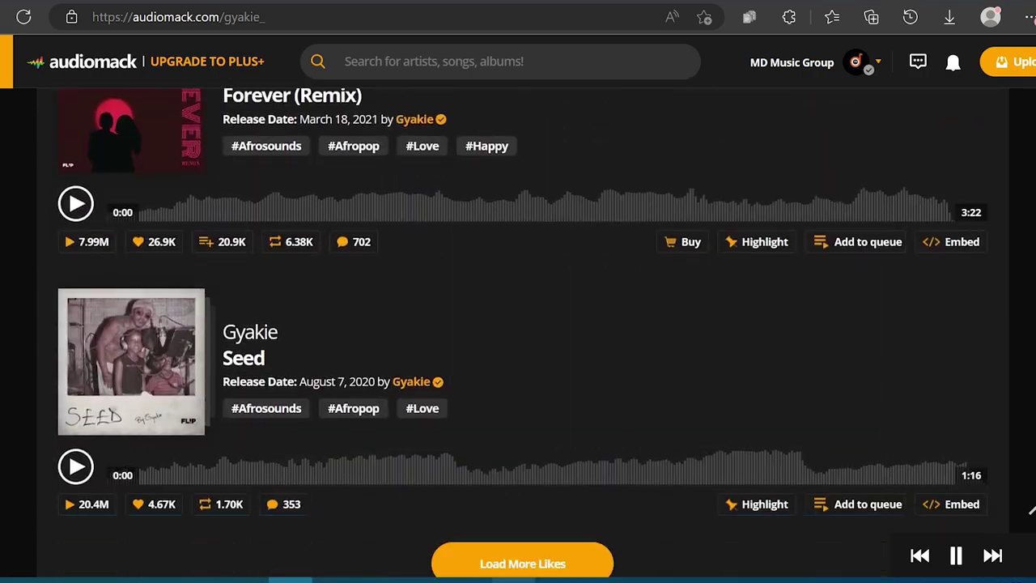
{"action": "scroll", "coordinate": [518, 333], "scroll_direction": "up", "scroll_amount": 20}
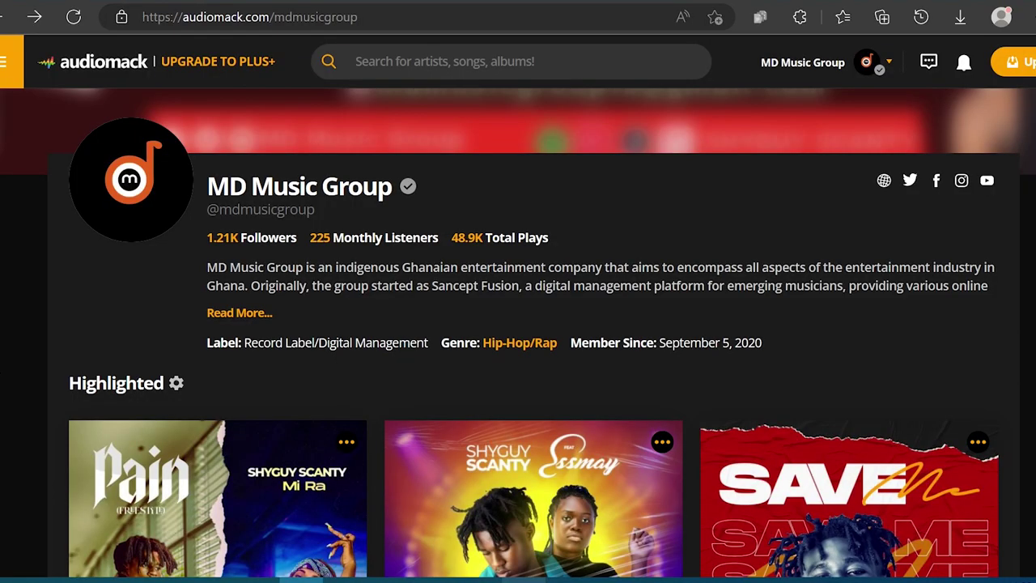
{"action": "scroll", "coordinate": [518, 333], "scroll_direction": "down", "scroll_amount": 2}
{"action": "scroll", "coordinate": [518, 333], "scroll_direction": "up", "scroll_amount": 1}
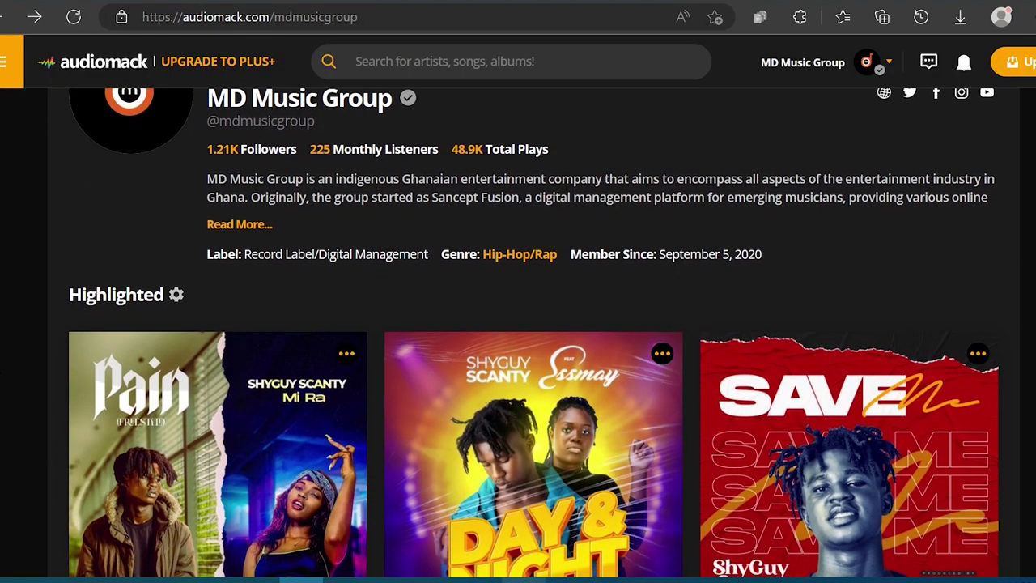
{"action": "scroll", "coordinate": [519, 333], "scroll_direction": "up", "scroll_amount": 1}
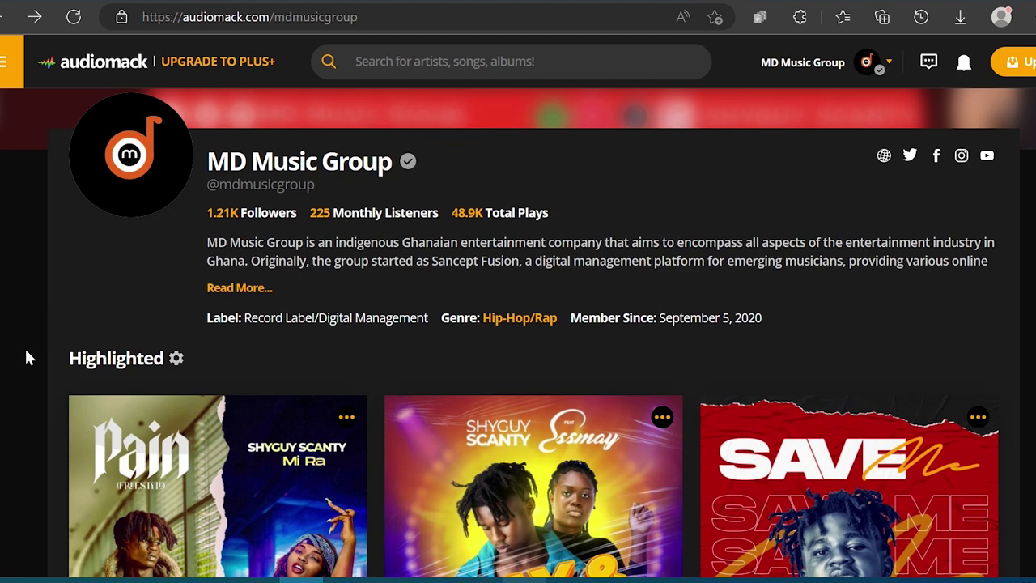
{"action": "scroll", "coordinate": [26, 351], "scroll_direction": "down", "scroll_amount": 3}
{"action": "scroll", "coordinate": [27, 357], "scroll_direction": "down", "scroll_amount": 3}
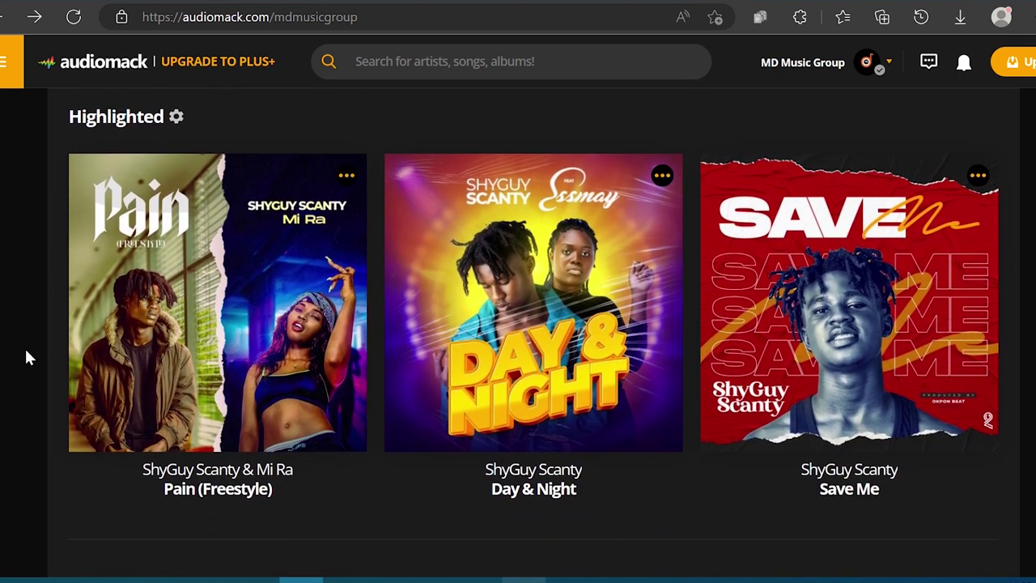
{"action": "scroll", "coordinate": [27, 357], "scroll_direction": "down", "scroll_amount": 3}
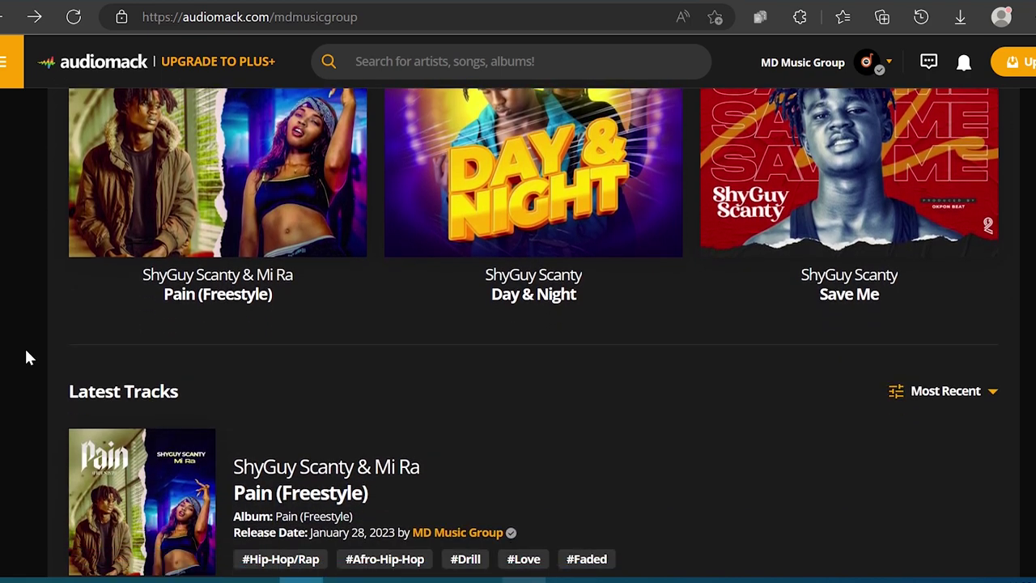
{"action": "scroll", "coordinate": [27, 357], "scroll_direction": "up", "scroll_amount": 4}
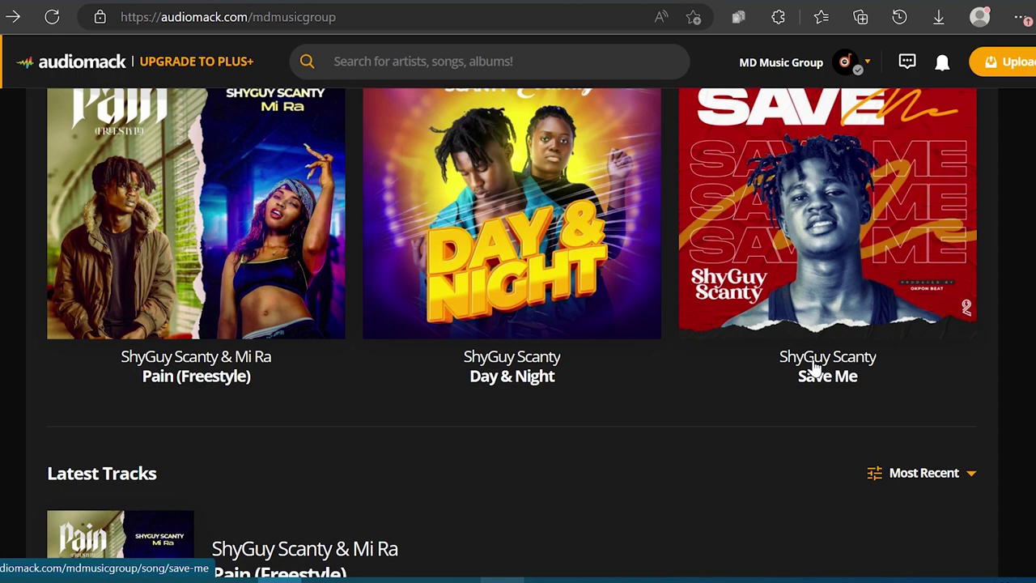
- Open the Creator Dashboard and review Account Snapshot, Top Fans, Listener Age and Listener Gender
{"action": "left_click", "coordinate": [860, 142]}
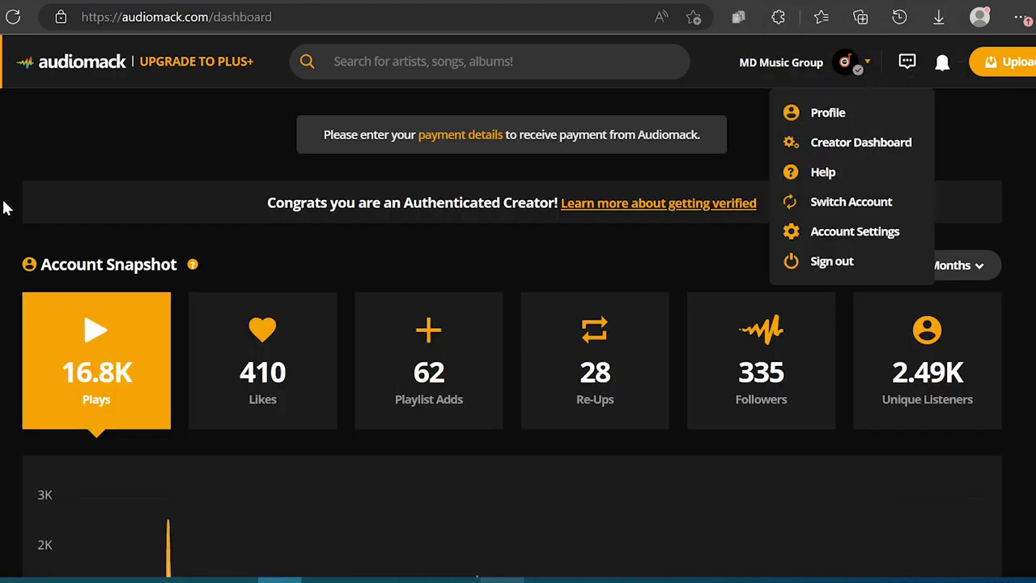
{"action": "scroll", "coordinate": [4, 209], "scroll_direction": "down", "scroll_amount": 6}
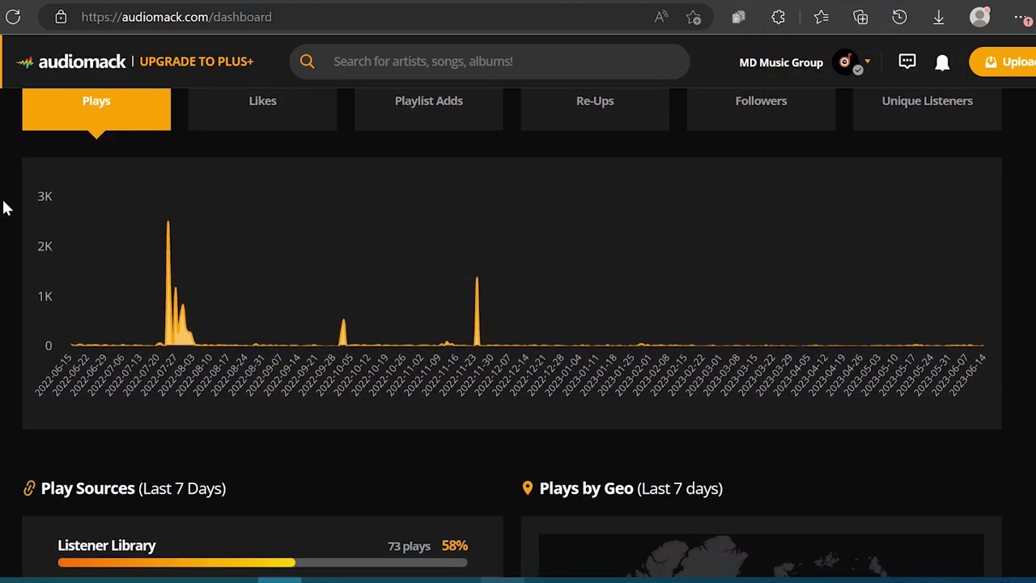
{"action": "scroll", "coordinate": [4, 208], "scroll_direction": "down", "scroll_amount": 10}
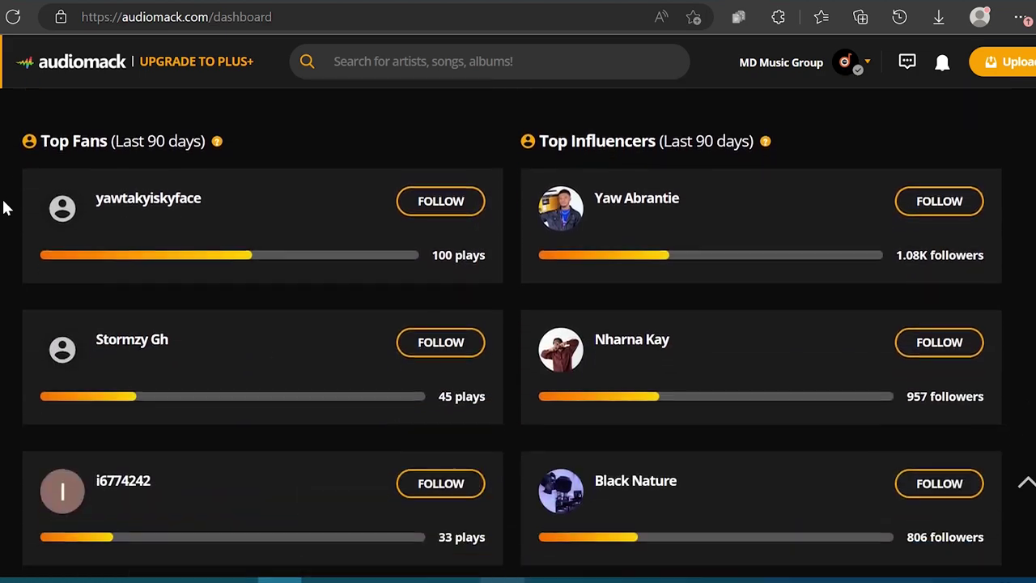
{"action": "scroll", "coordinate": [4, 208], "scroll_direction": "down", "scroll_amount": 8}
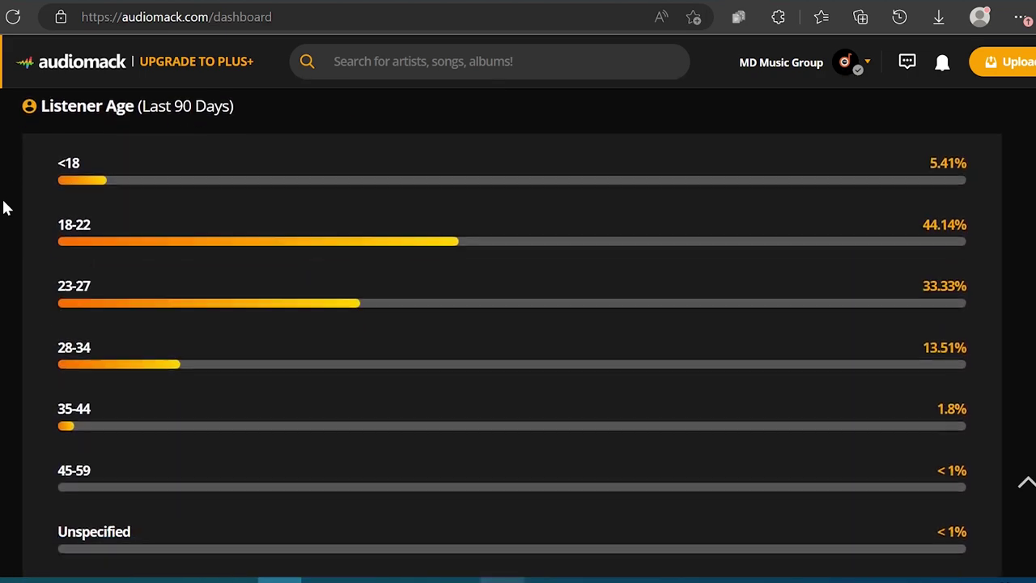
{"action": "scroll", "coordinate": [4, 208], "scroll_direction": "down", "scroll_amount": 6}
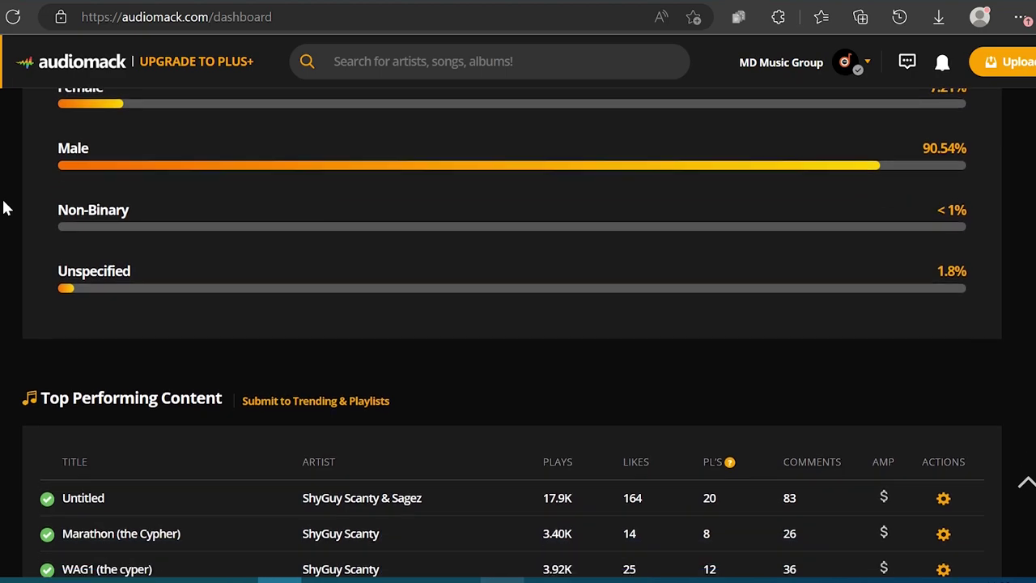
{"action": "scroll", "coordinate": [4, 208], "scroll_direction": "down", "scroll_amount": 4}
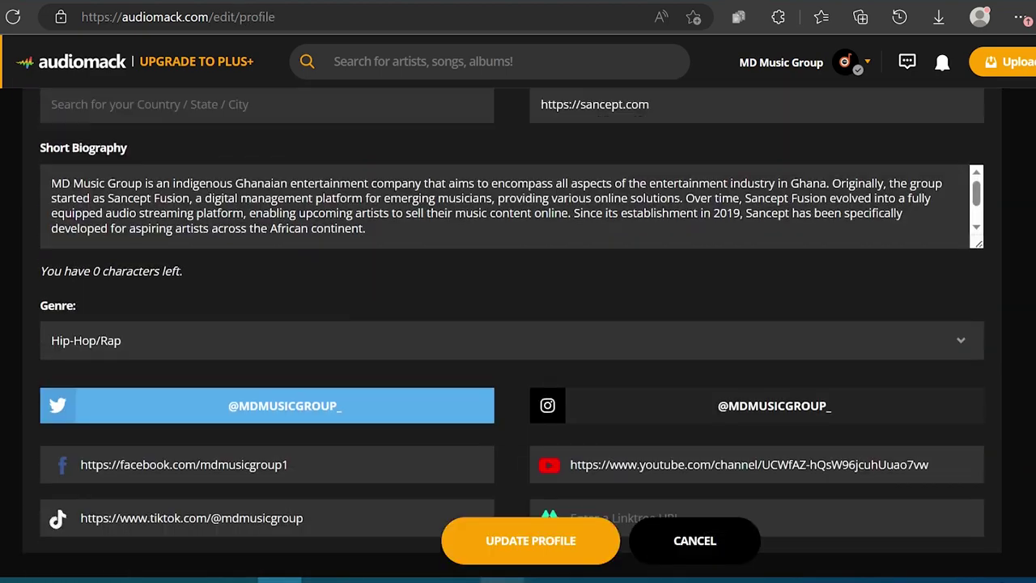
{"action": "scroll", "coordinate": [518, 324], "scroll_direction": "up", "scroll_amount": 5}
{"action": "scroll", "coordinate": [243, 261], "scroll_direction": "down", "scroll_amount": 3}
{"action": "scroll", "coordinate": [243, 260], "scroll_direction": "up", "scroll_amount": 2}
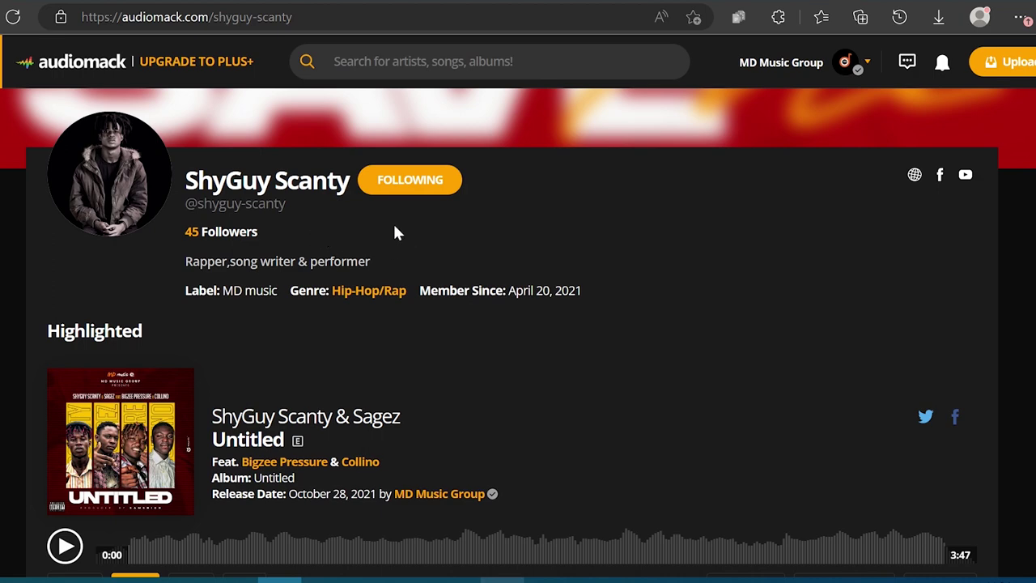
- Scroll the profile editor past Genre to the linked Twitter, Instagram, Facebook, YouTube and TikTok accounts
{"action": "scroll", "coordinate": [518, 324], "scroll_direction": "down", "scroll_amount": 1}
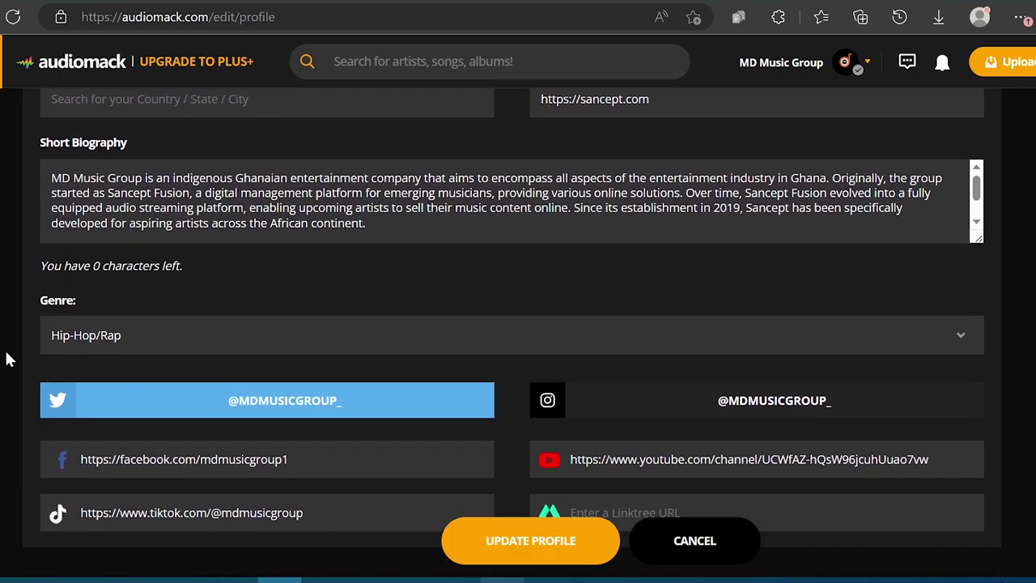
{"action": "scroll", "coordinate": [12, 323], "scroll_direction": "down", "scroll_amount": 2}
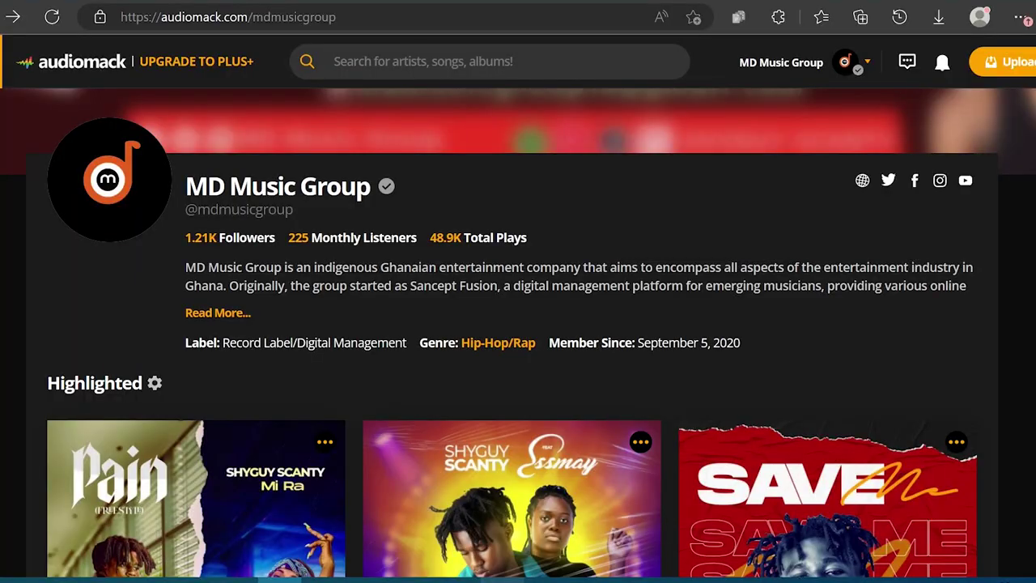
{"action": "scroll", "coordinate": [518, 333], "scroll_direction": "down", "scroll_amount": 2}
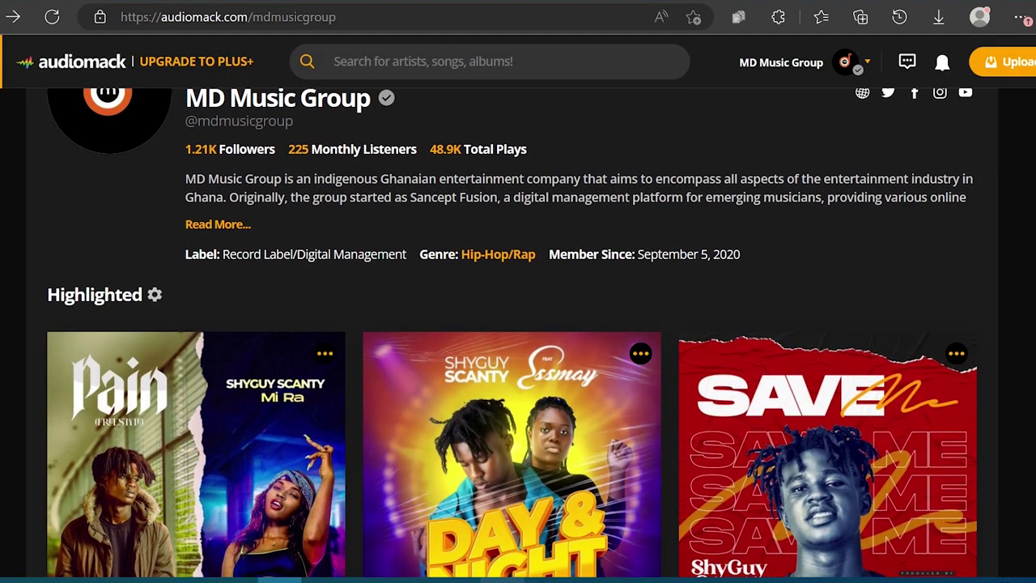
{"action": "scroll", "coordinate": [518, 333], "scroll_direction": "up", "scroll_amount": 1}
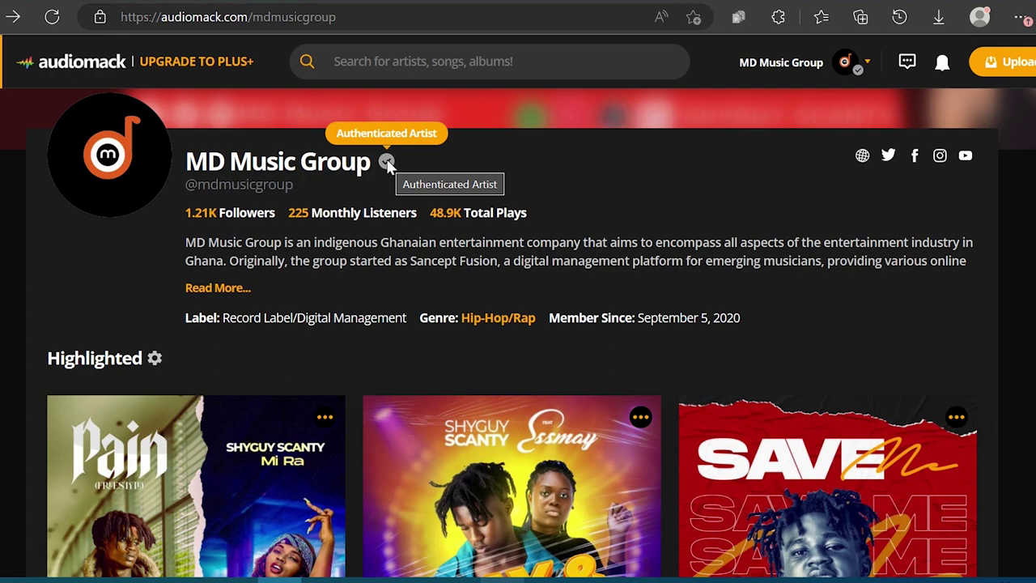
{"action": "scroll", "coordinate": [6, 354], "scroll_direction": "down", "scroll_amount": 4}
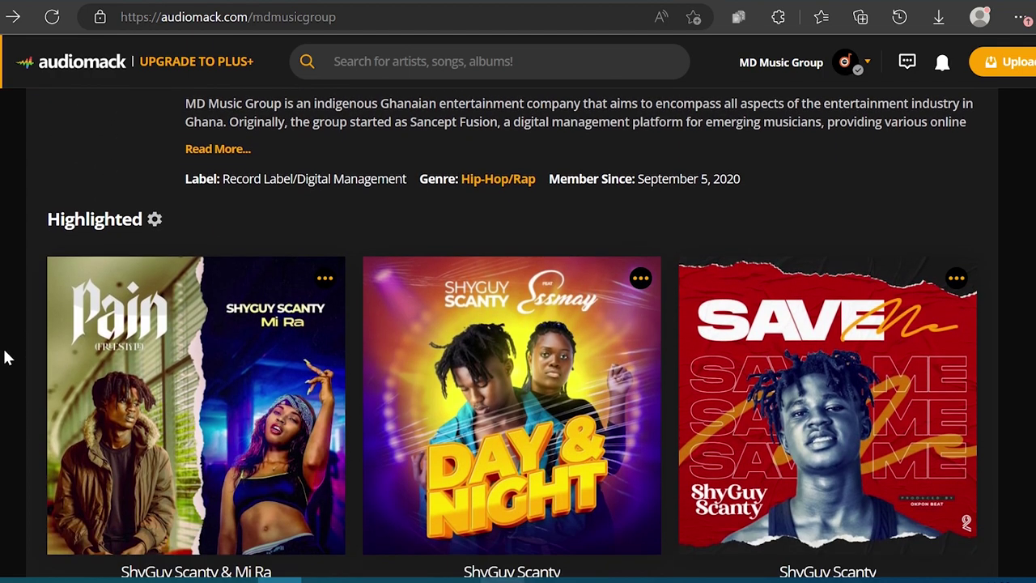
{"action": "scroll", "coordinate": [5, 357], "scroll_direction": "down", "scroll_amount": 5}
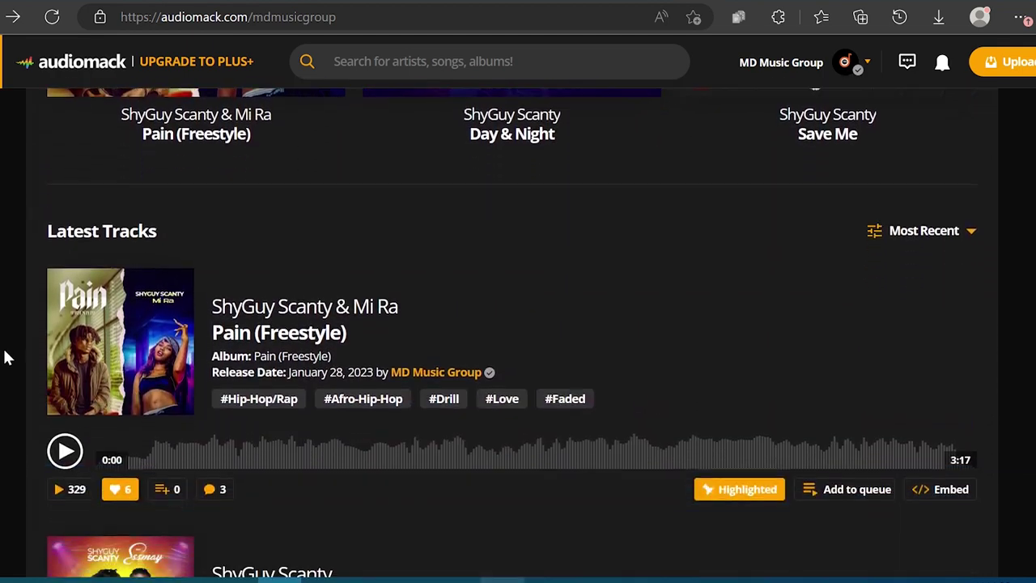
{"action": "scroll", "coordinate": [6, 357], "scroll_direction": "down", "scroll_amount": 6}
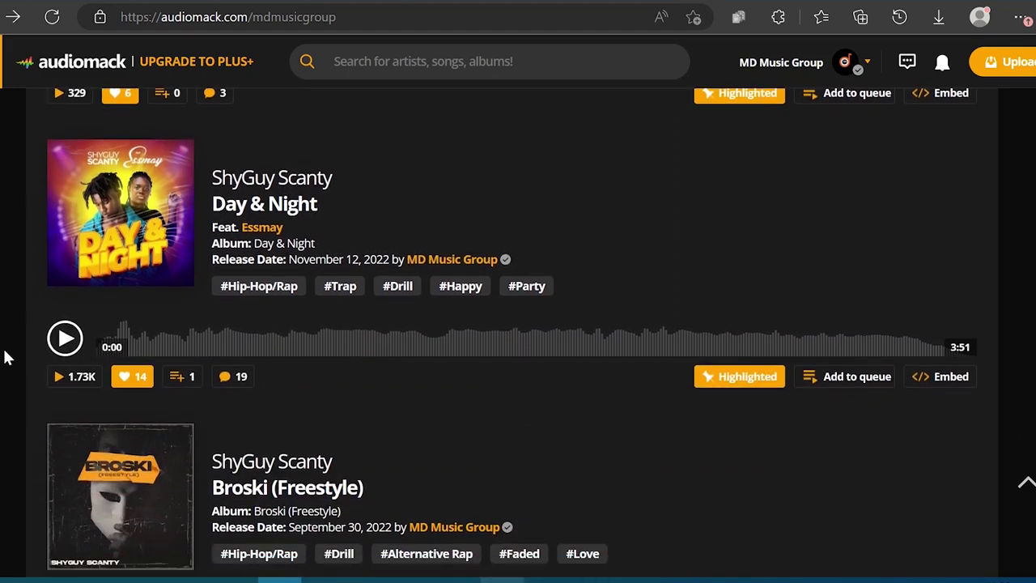
{"action": "scroll", "coordinate": [6, 357], "scroll_direction": "down", "scroll_amount": 6}
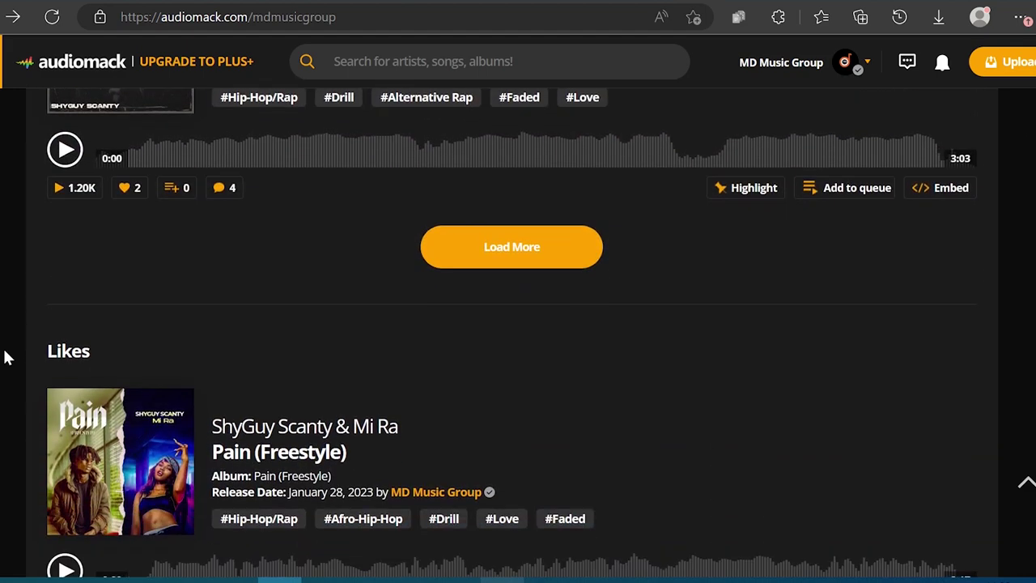
{"action": "scroll", "coordinate": [6, 357], "scroll_direction": "down", "scroll_amount": 5}
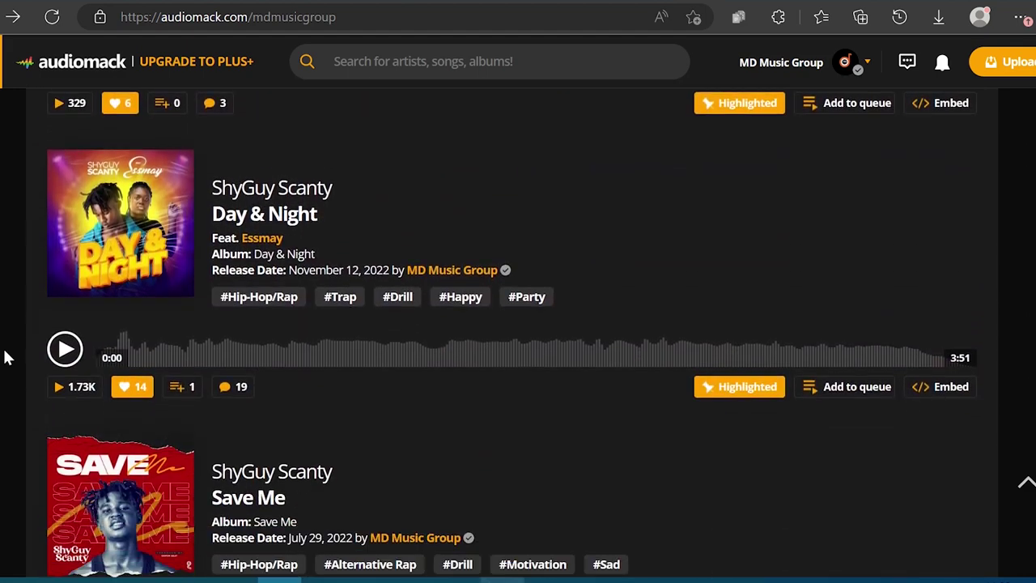
{"action": "scroll", "coordinate": [5, 357], "scroll_direction": "down", "scroll_amount": 2}
{"action": "scroll", "coordinate": [6, 357], "scroll_direction": "up", "scroll_amount": 7}
{"action": "scroll", "coordinate": [6, 357], "scroll_direction": "up", "scroll_amount": 13}
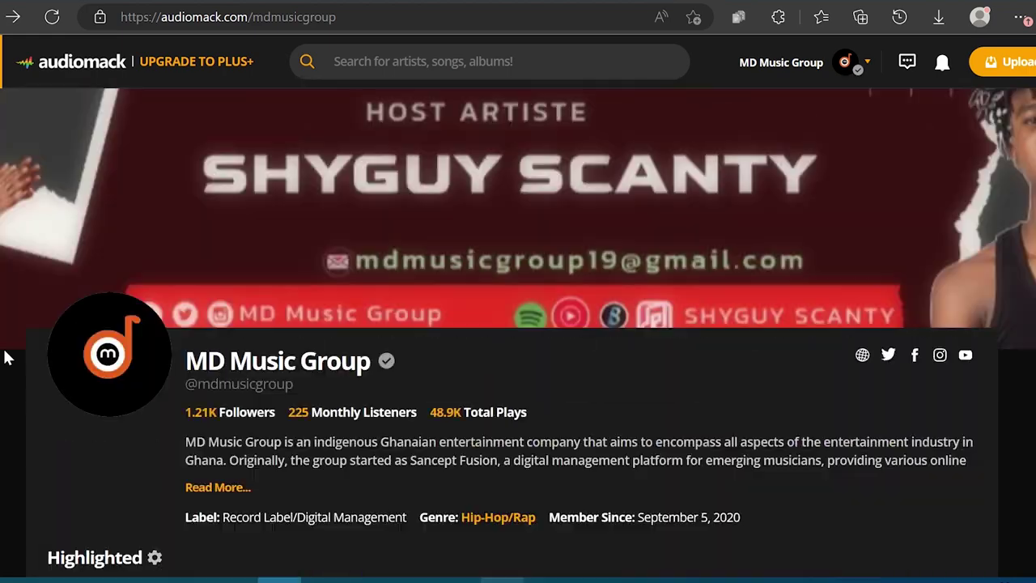
{"action": "scroll", "coordinate": [6, 357], "scroll_direction": "down", "scroll_amount": 4}
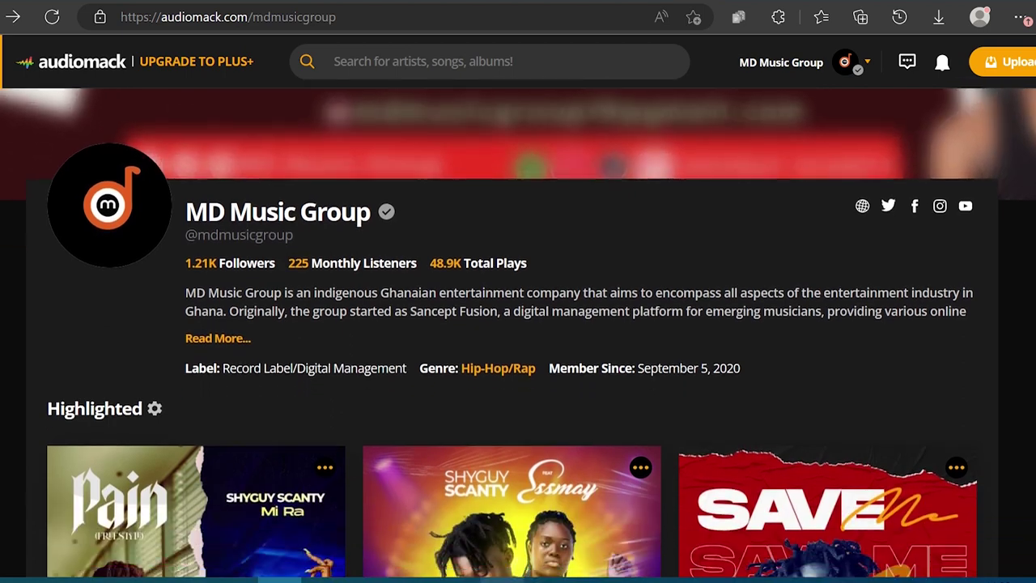
{"action": "scroll", "coordinate": [375, 334], "scroll_direction": "down", "scroll_amount": 2}
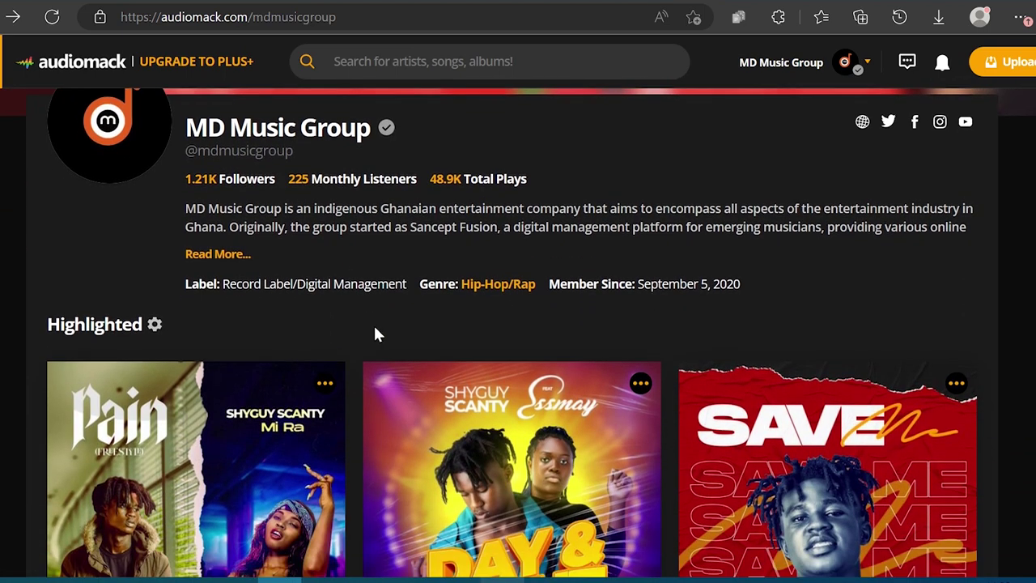
{"action": "scroll", "coordinate": [374, 334], "scroll_direction": "down", "scroll_amount": 3}
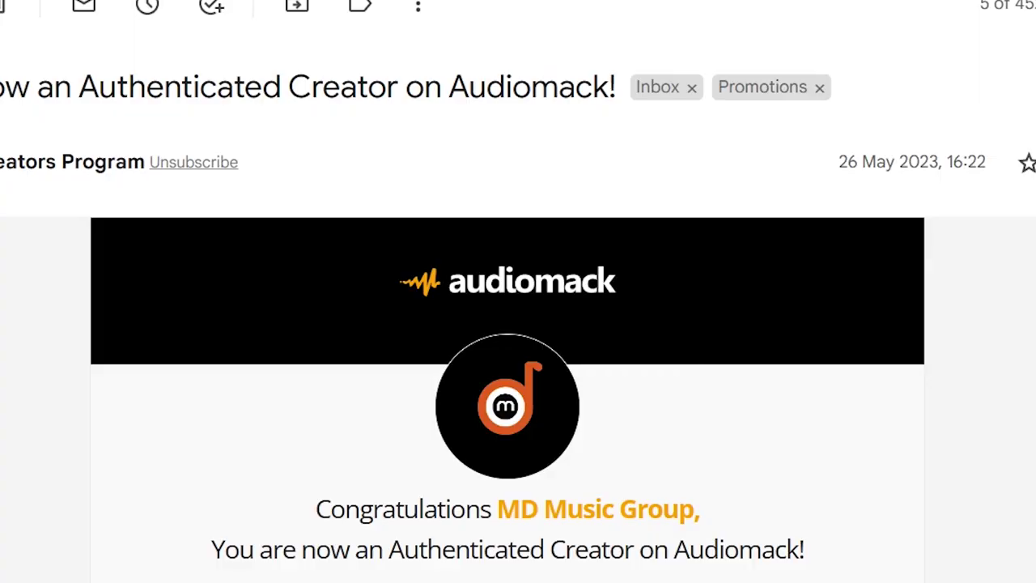
- Scroll through the Gmail congratulations email's creator perks down to Go To Dashboard
{"action": "scroll", "coordinate": [519, 324], "scroll_direction": "down", "scroll_amount": 3}
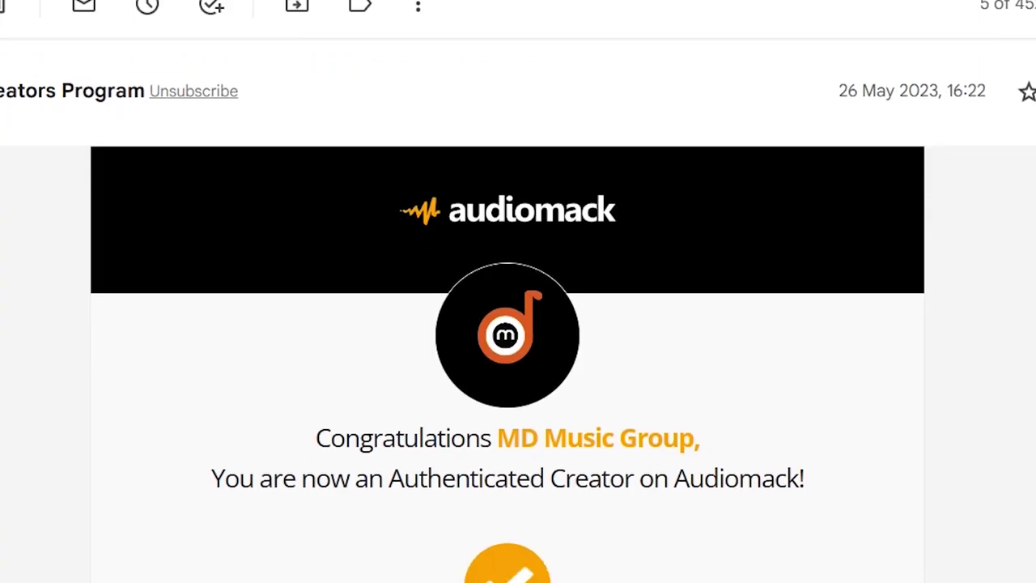
{"action": "scroll", "coordinate": [518, 323], "scroll_direction": "down", "scroll_amount": 4}
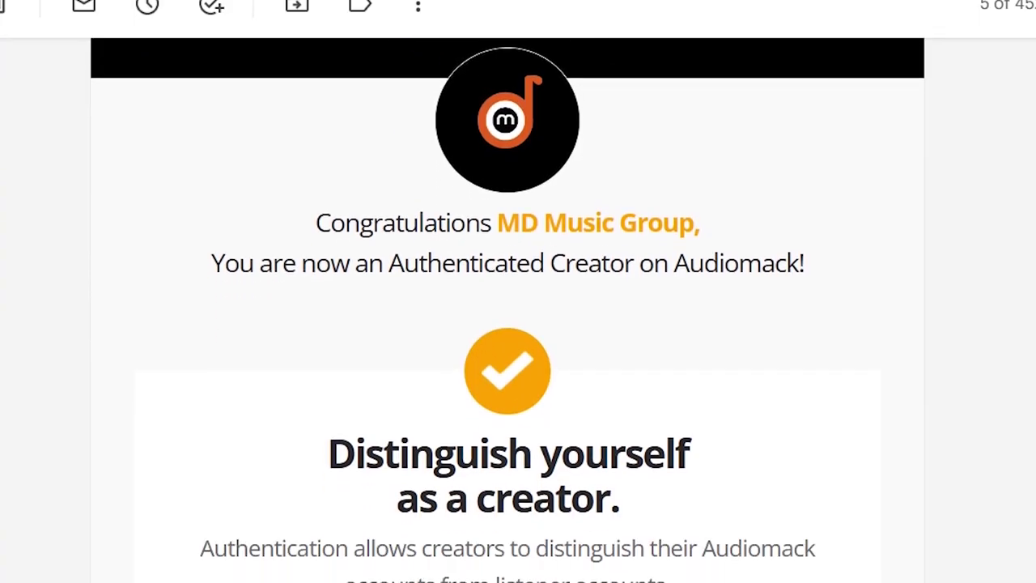
{"action": "scroll", "coordinate": [519, 324], "scroll_direction": "down", "scroll_amount": 3}
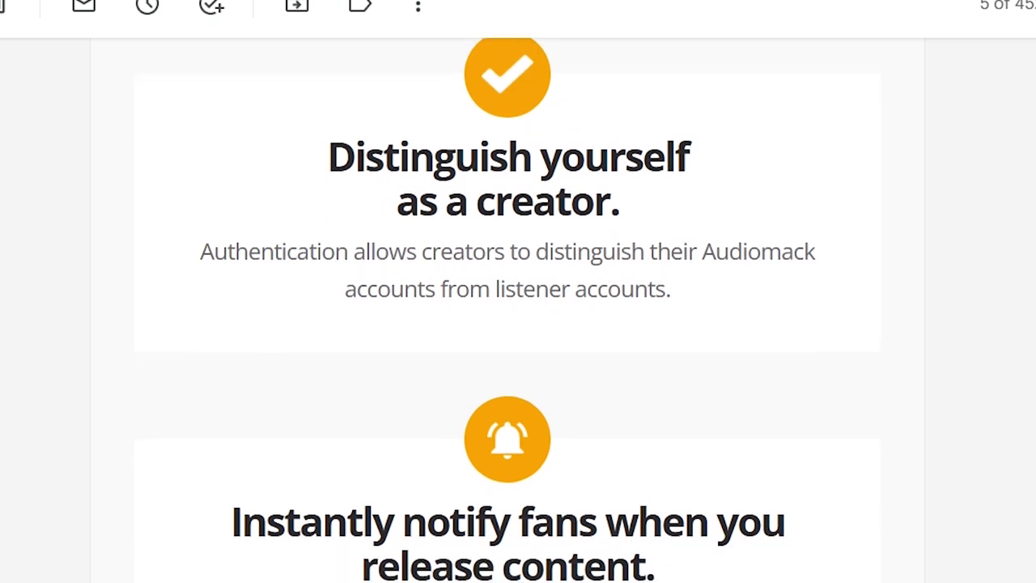
{"action": "scroll", "coordinate": [519, 324], "scroll_direction": "down", "scroll_amount": 5}
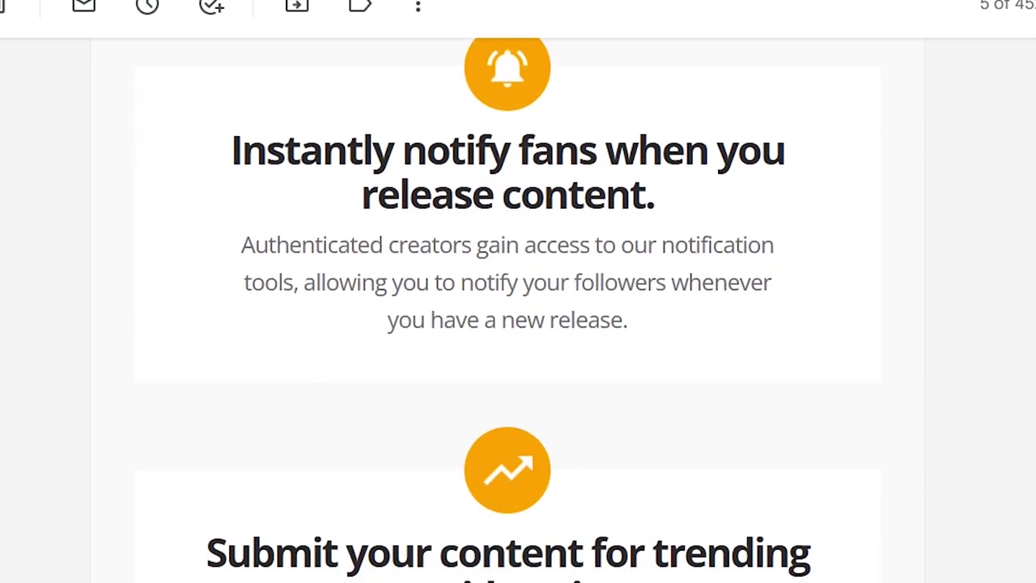
{"action": "scroll", "coordinate": [519, 324], "scroll_direction": "down", "scroll_amount": 4}
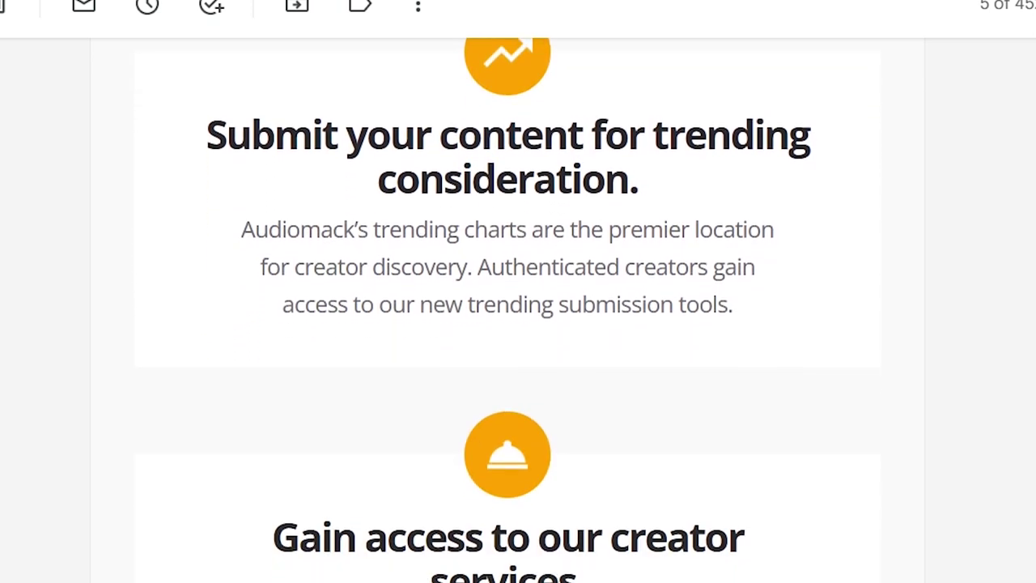
{"action": "scroll", "coordinate": [519, 324], "scroll_direction": "down", "scroll_amount": 5}
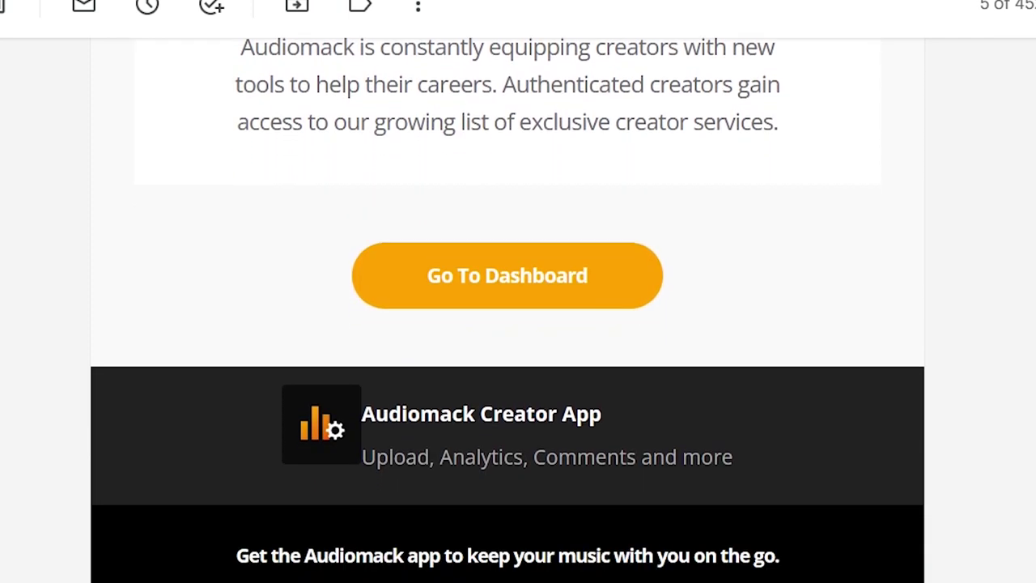
{"action": "scroll", "coordinate": [518, 324], "scroll_direction": "up", "scroll_amount": 4}
{"action": "scroll", "coordinate": [518, 324], "scroll_direction": "up", "scroll_amount": 4}
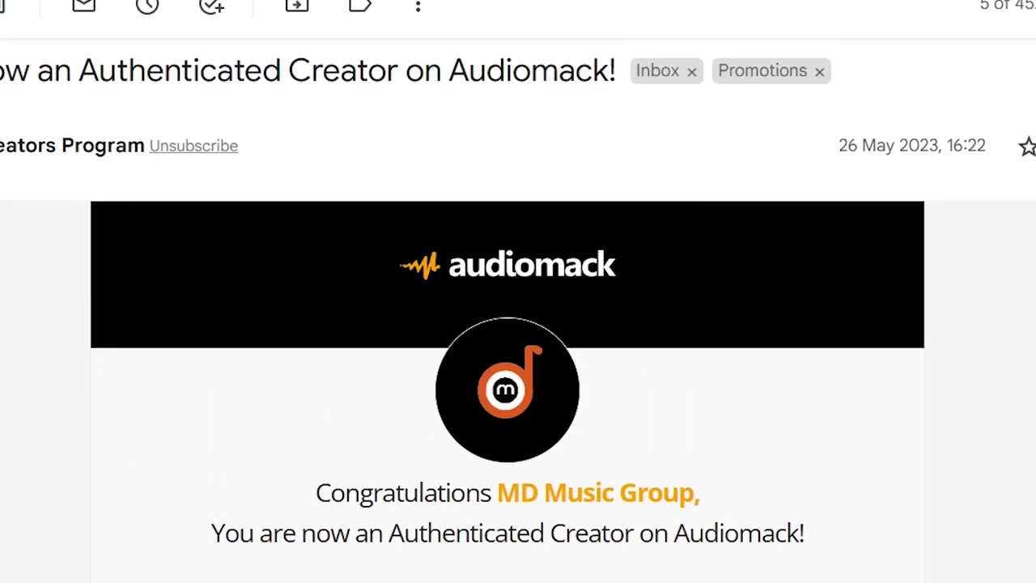
{"action": "scroll", "coordinate": [519, 324], "scroll_direction": "down", "scroll_amount": 1}
{"action": "scroll", "coordinate": [519, 324], "scroll_direction": "down", "scroll_amount": 3}
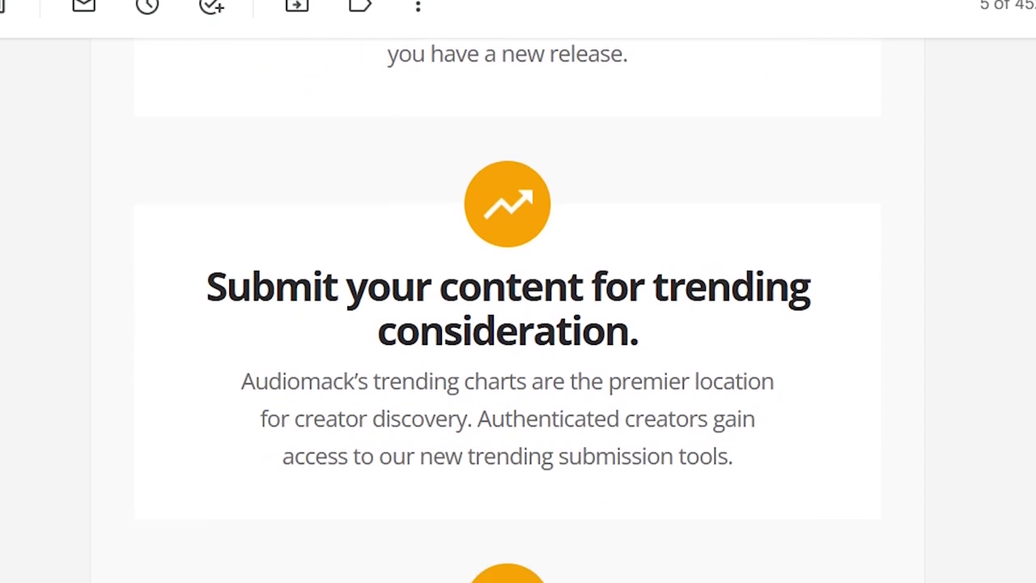
{"action": "scroll", "coordinate": [518, 323], "scroll_direction": "down", "scroll_amount": 5}
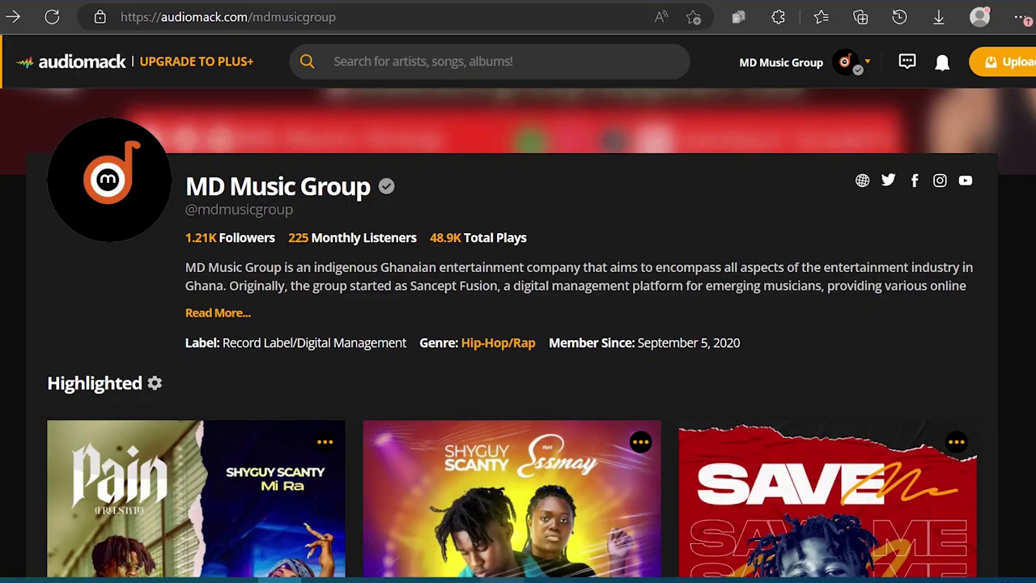
{"action": "scroll", "coordinate": [518, 324], "scroll_direction": "down", "scroll_amount": 1}
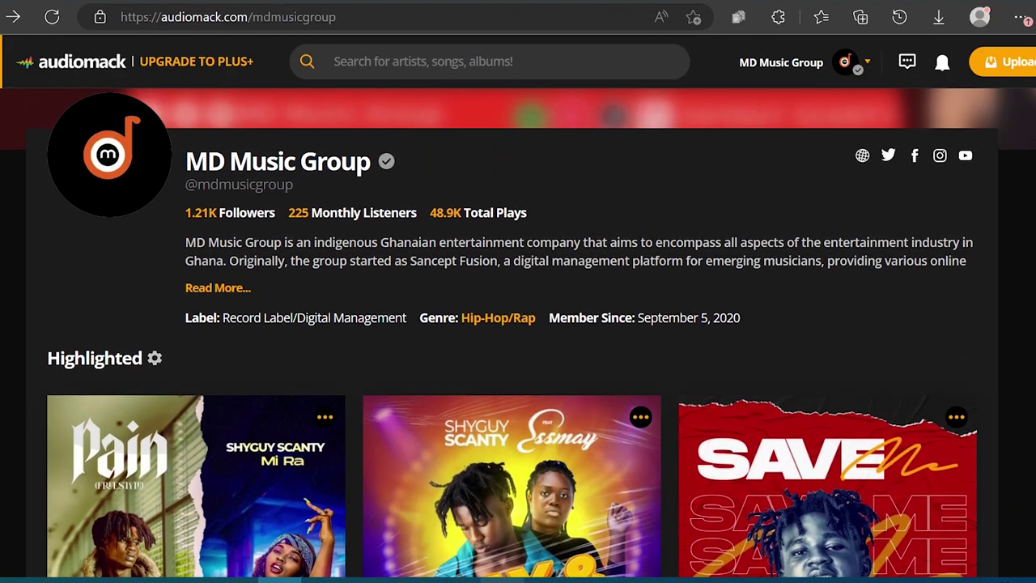
{"action": "scroll", "coordinate": [6, 358], "scroll_direction": "down", "scroll_amount": 12}
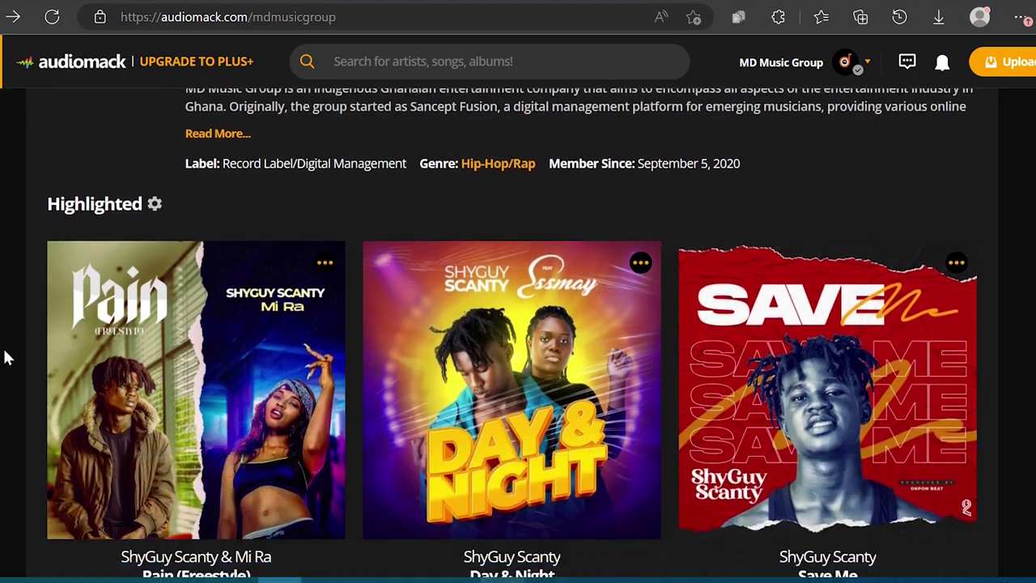
{"action": "scroll", "coordinate": [6, 357], "scroll_direction": "down", "scroll_amount": 14}
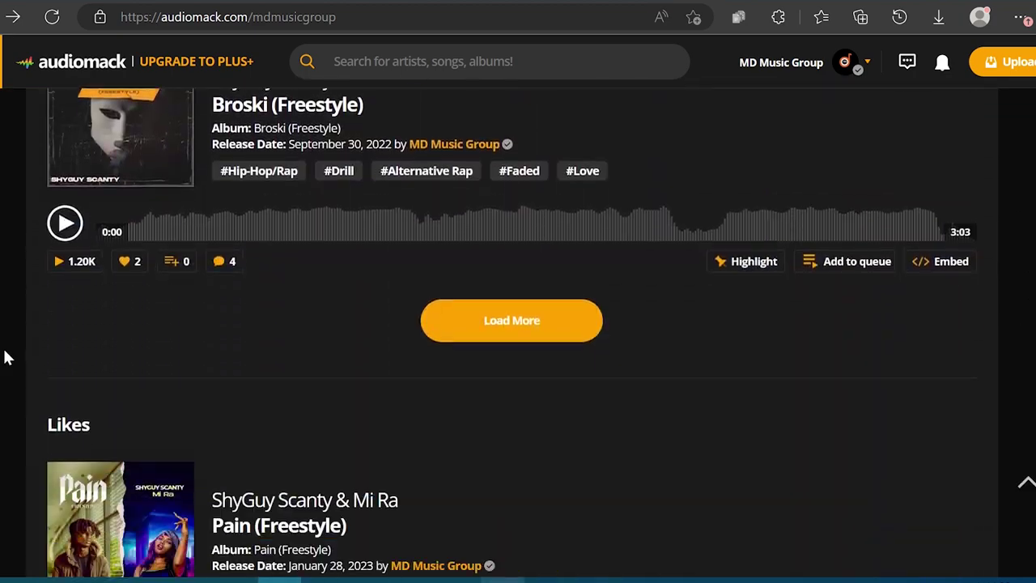
{"action": "scroll", "coordinate": [7, 358], "scroll_direction": "up", "scroll_amount": 20}
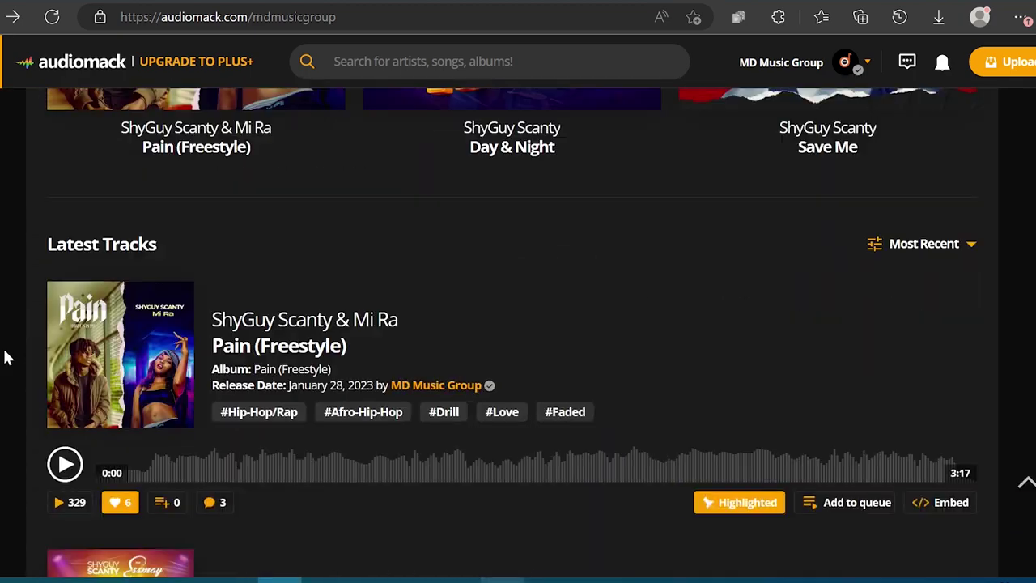
{"action": "scroll", "coordinate": [7, 358], "scroll_direction": "down", "scroll_amount": 3}
{"action": "scroll", "coordinate": [375, 333], "scroll_direction": "down", "scroll_amount": 4}
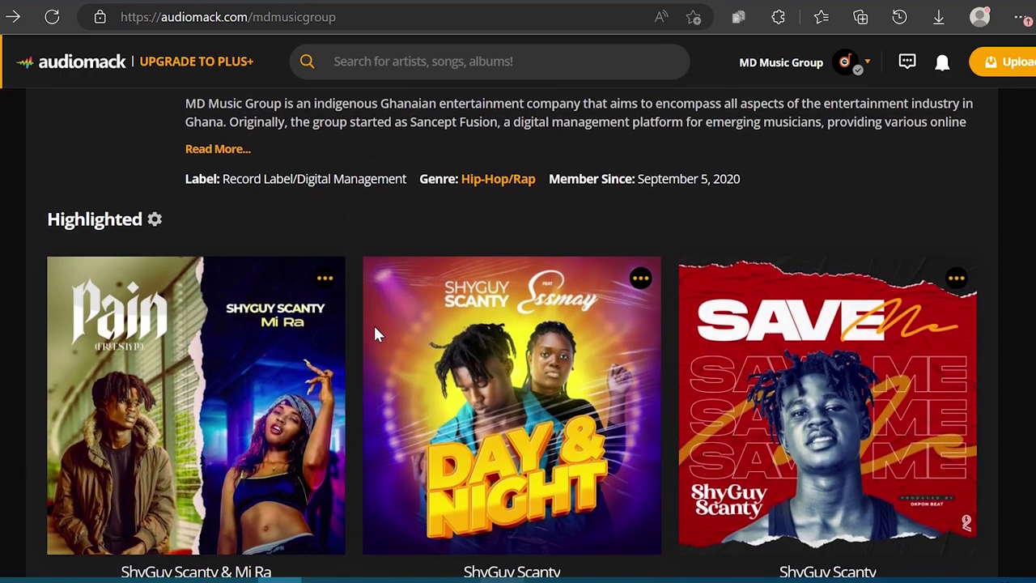